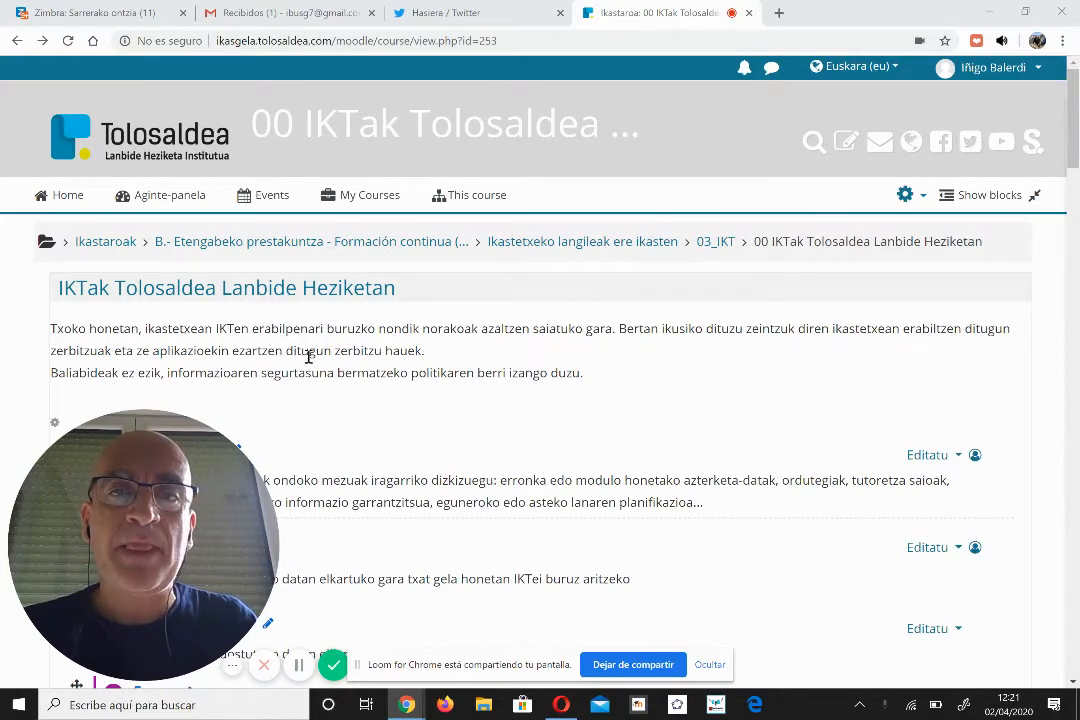
- Examine the list of activity types that can be added to the course's introductory section, from Datu-basea through Zeregina
click(44, 451)
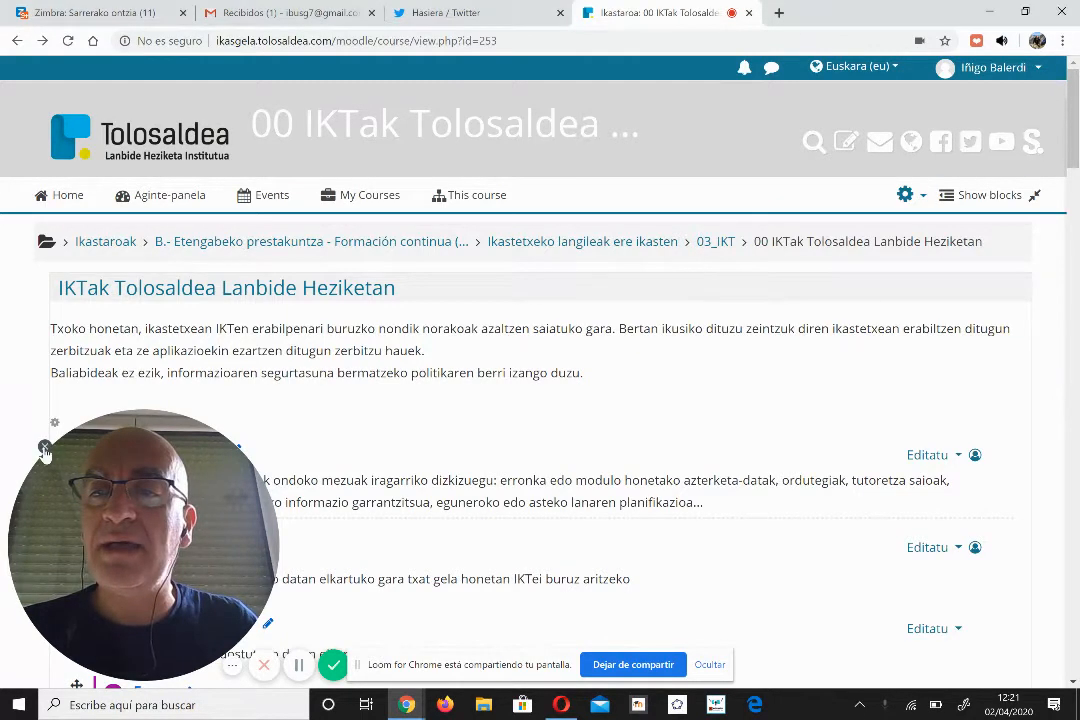
scroll(1075, 205, down, 5)
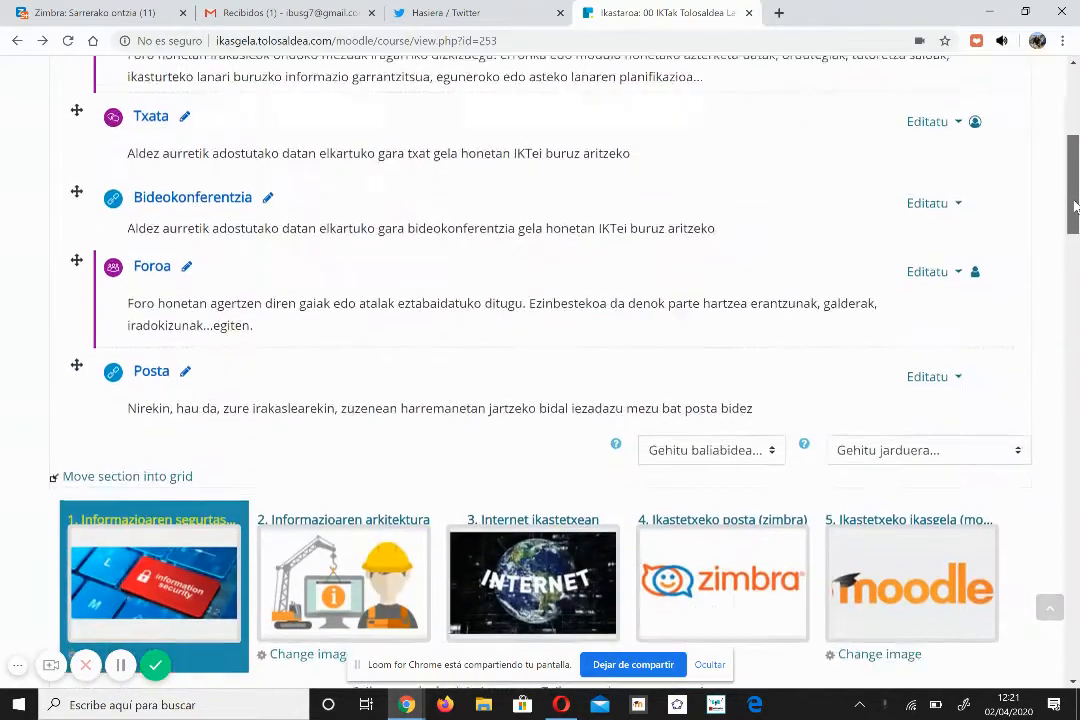
scroll(1075, 205, down, 1)
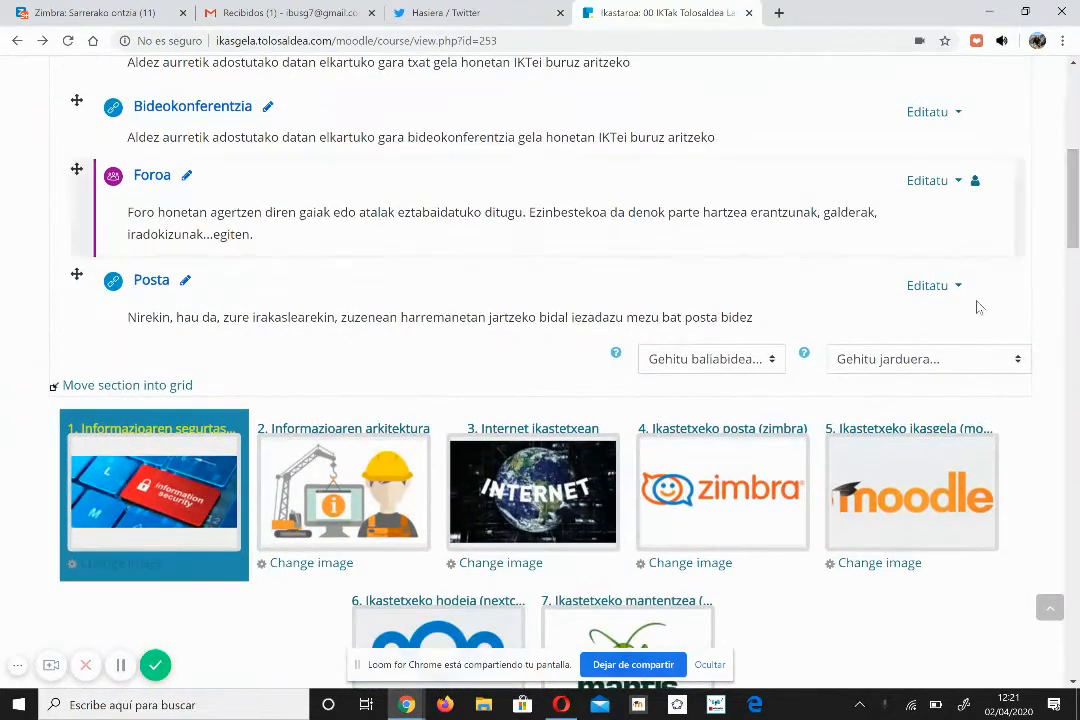
click(923, 362)
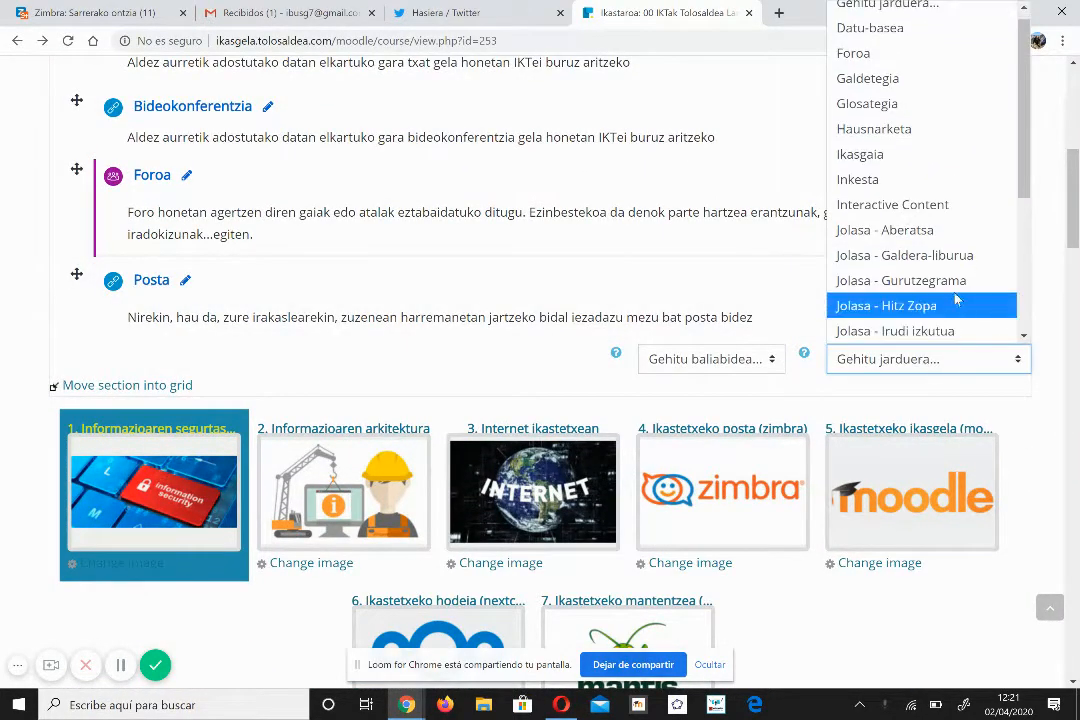
scroll(1077, 197, up, 1)
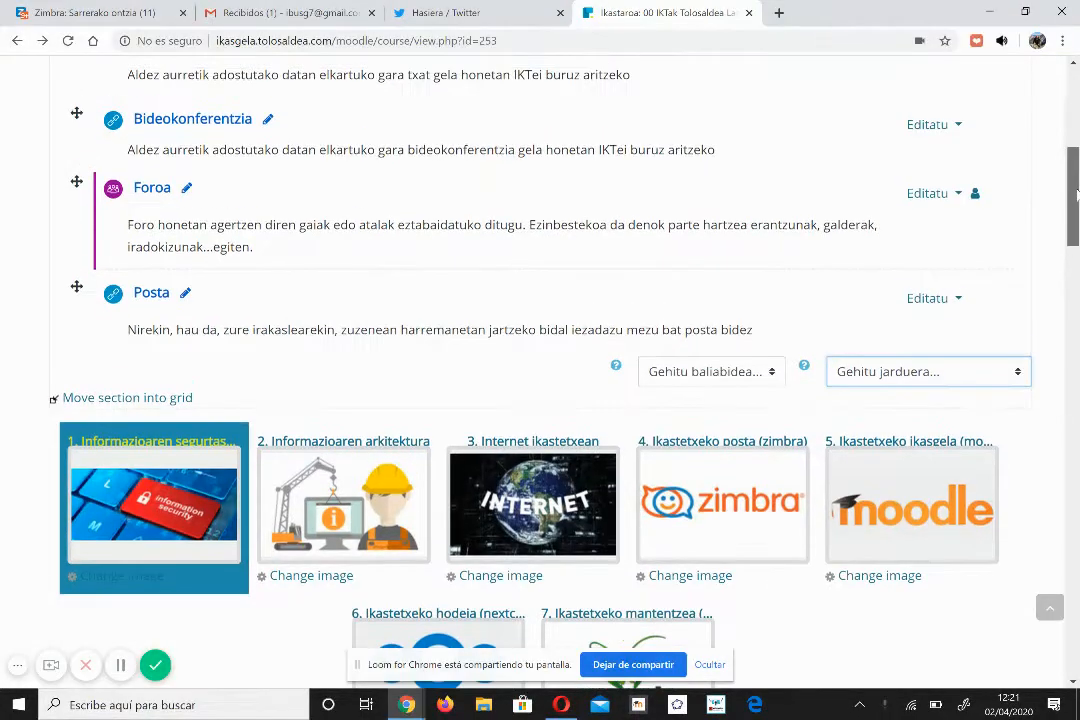
click(900, 447)
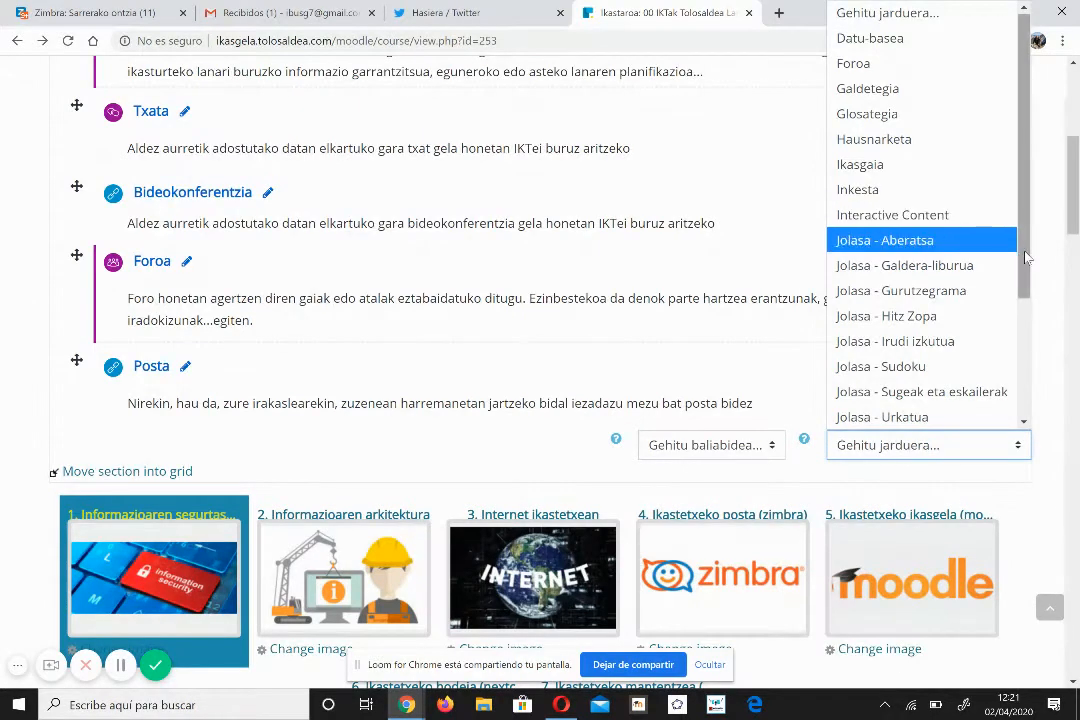
drag(1024, 250, 1021, 362)
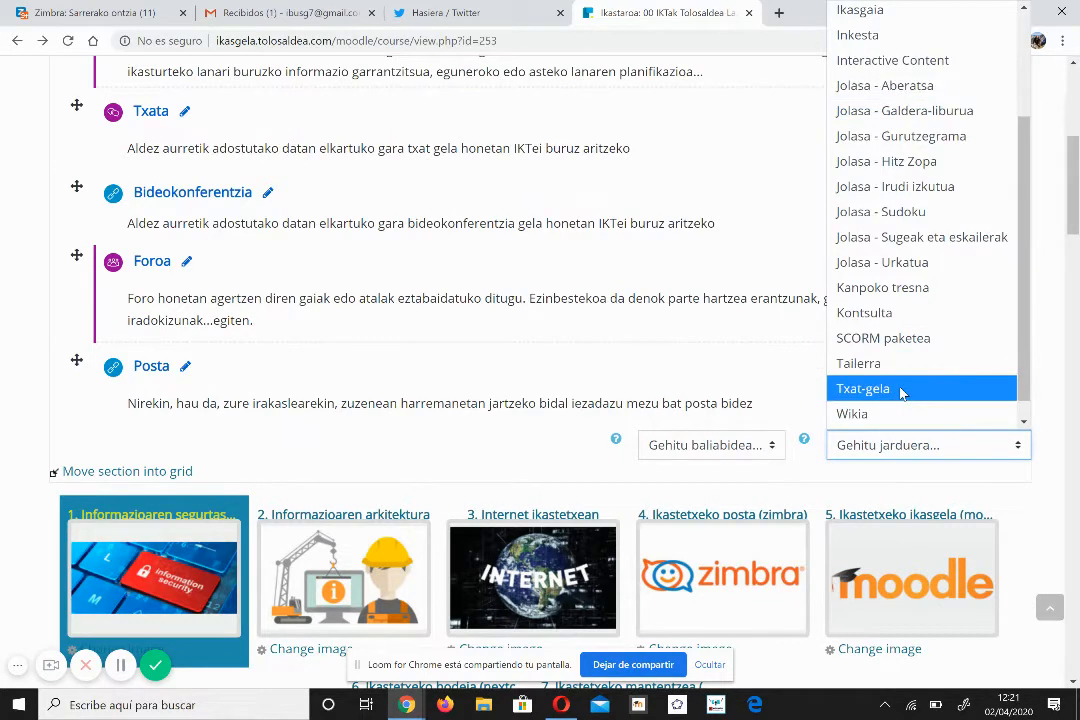
scroll(920, 363, down, 1)
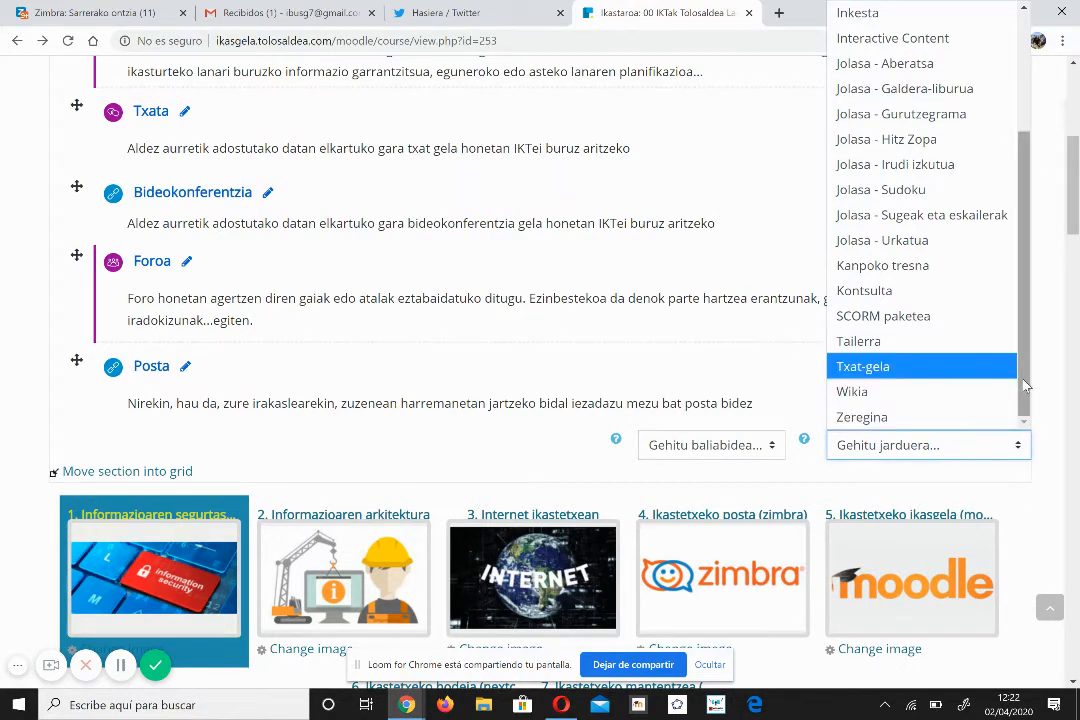
drag(1025, 382, 1030, 315)
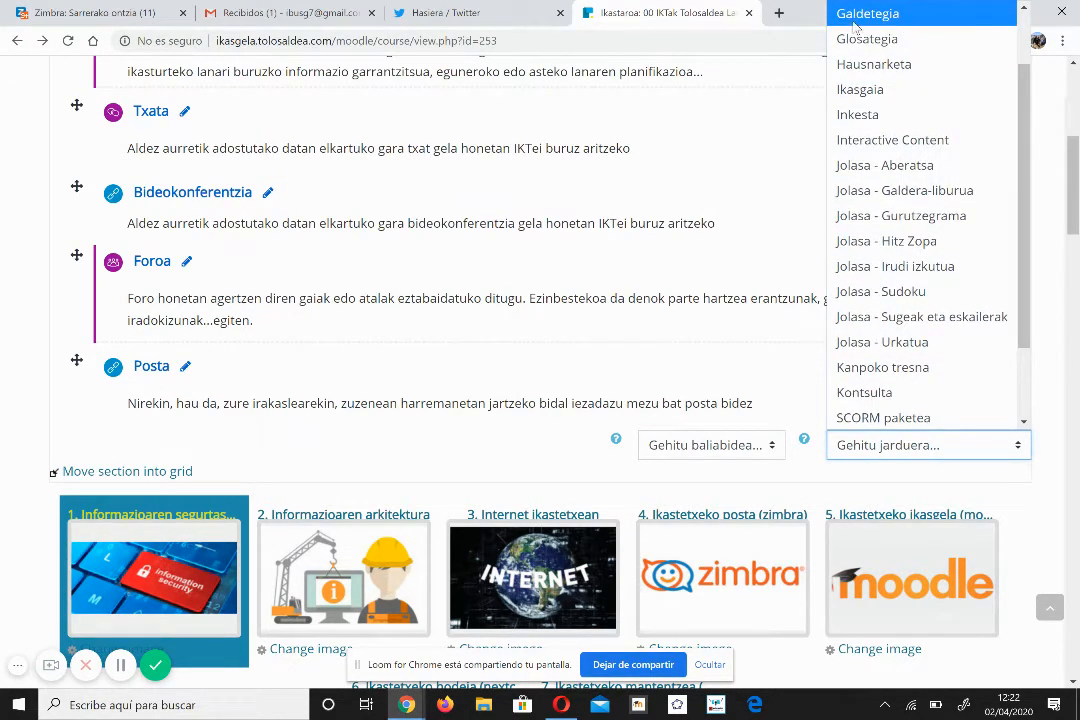
scroll(880, 42, up, 1)
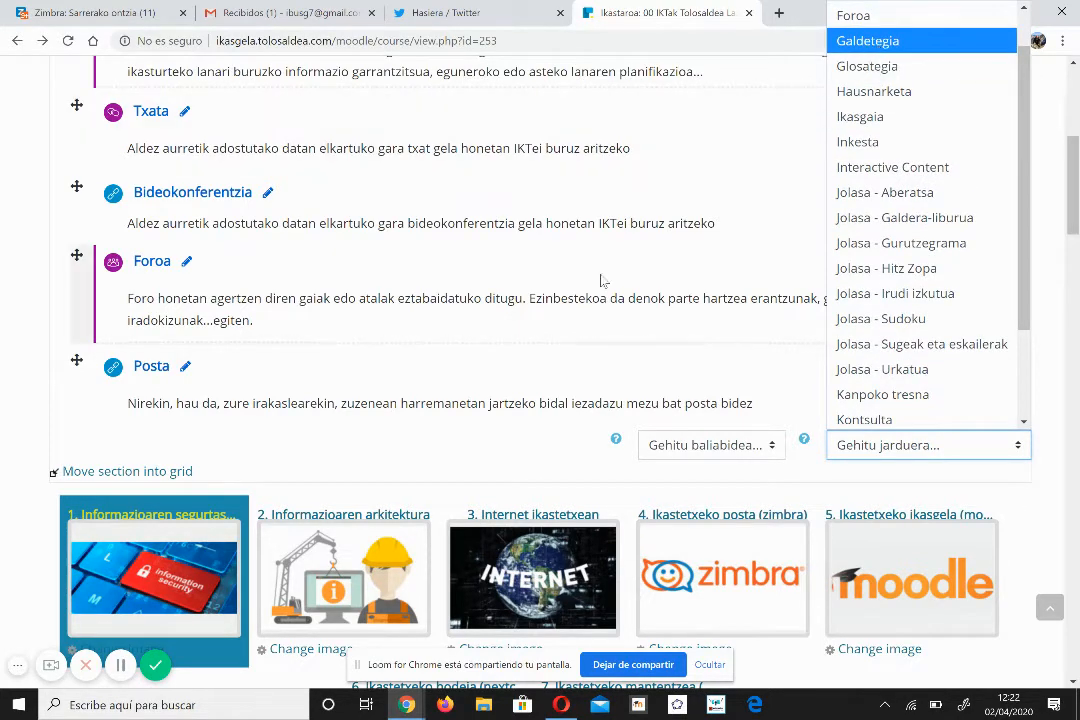
- Open the quiz "[Galdetegia] Erantzun suhesiei buruzko ondoko galderak" in section 3 and continue its last attempt
scroll(603, 300, down, 3)
scroll(603, 288, down, 10)
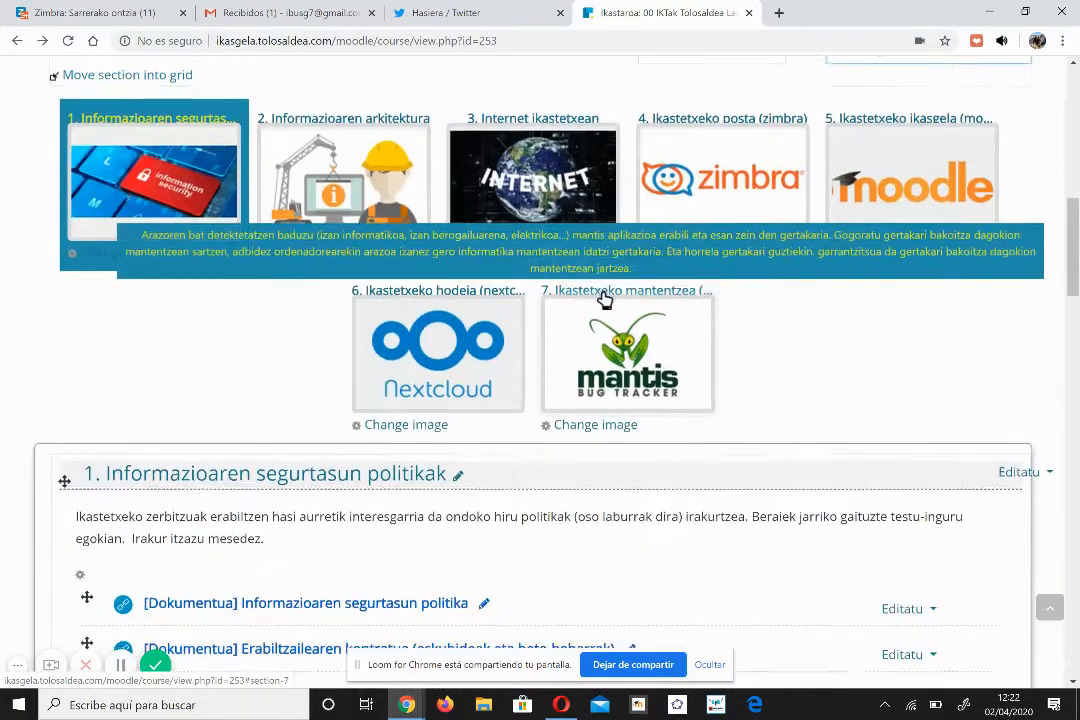
scroll(510, 398, down, 3)
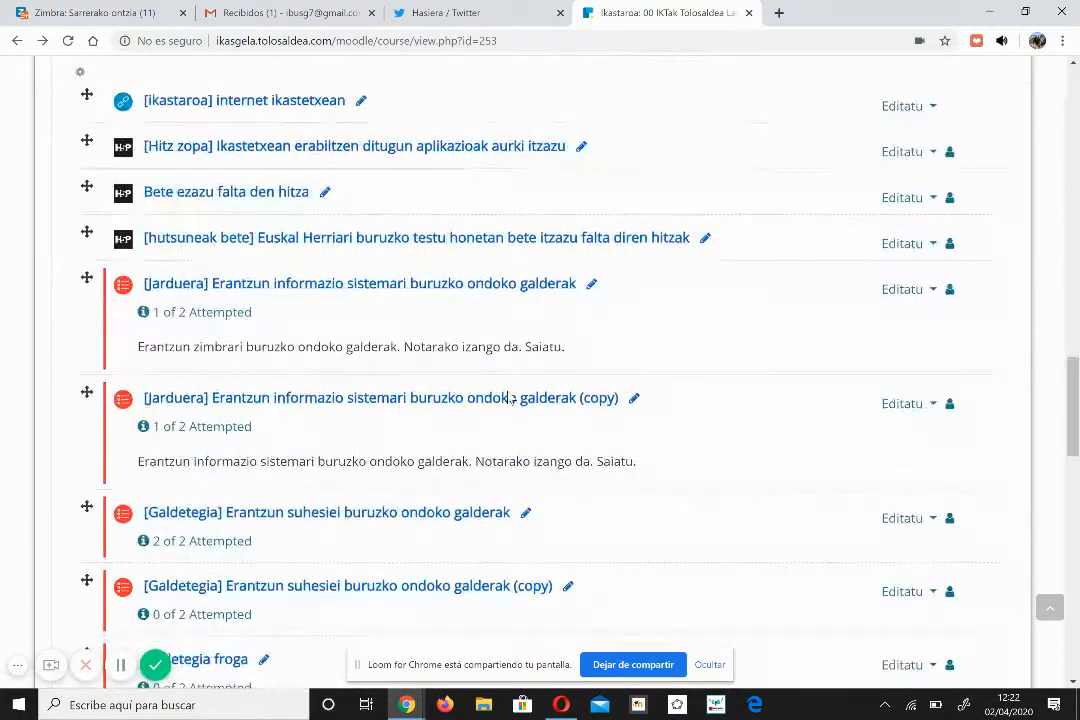
scroll(510, 398, down, 1)
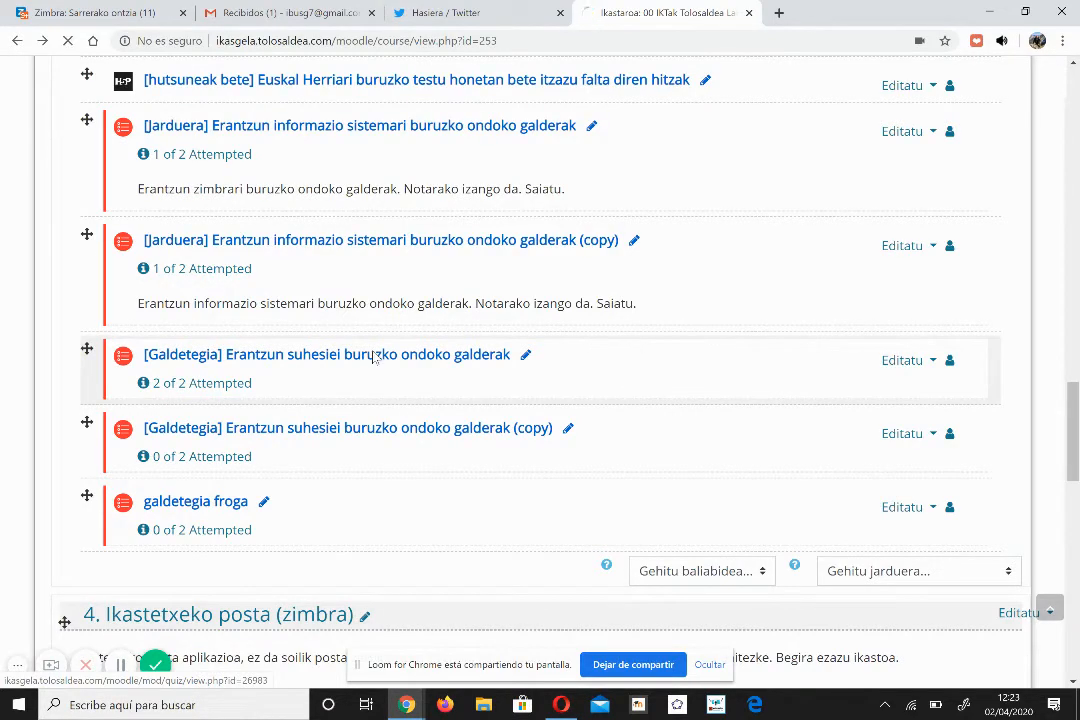
click(373, 355)
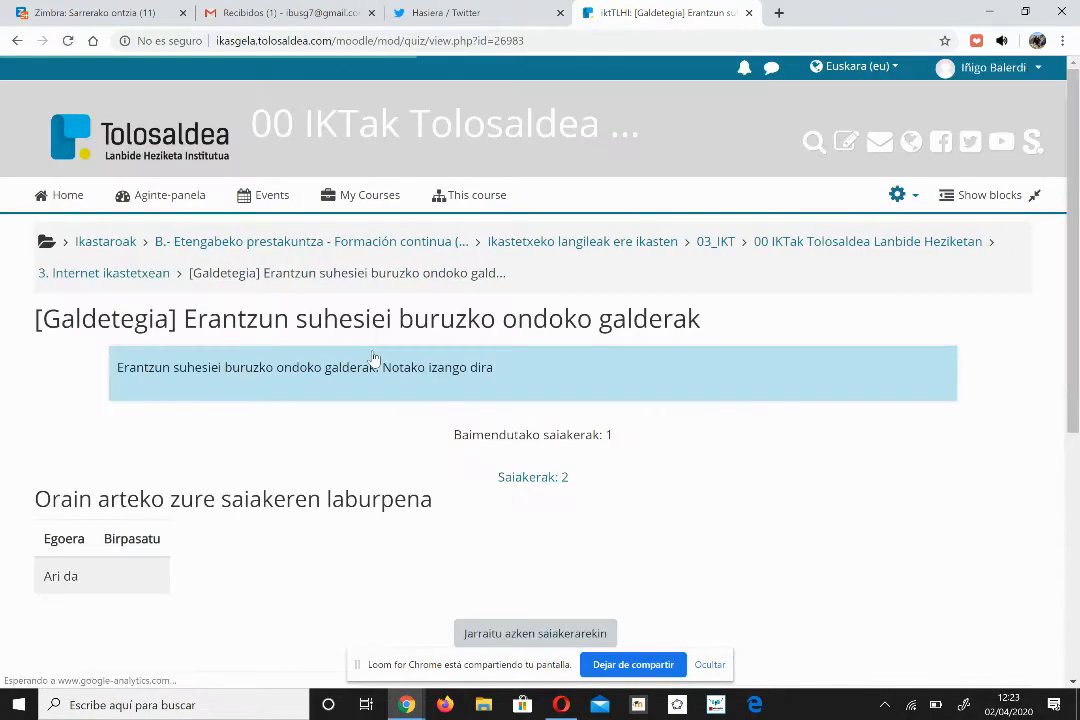
scroll(374, 357, down, 3)
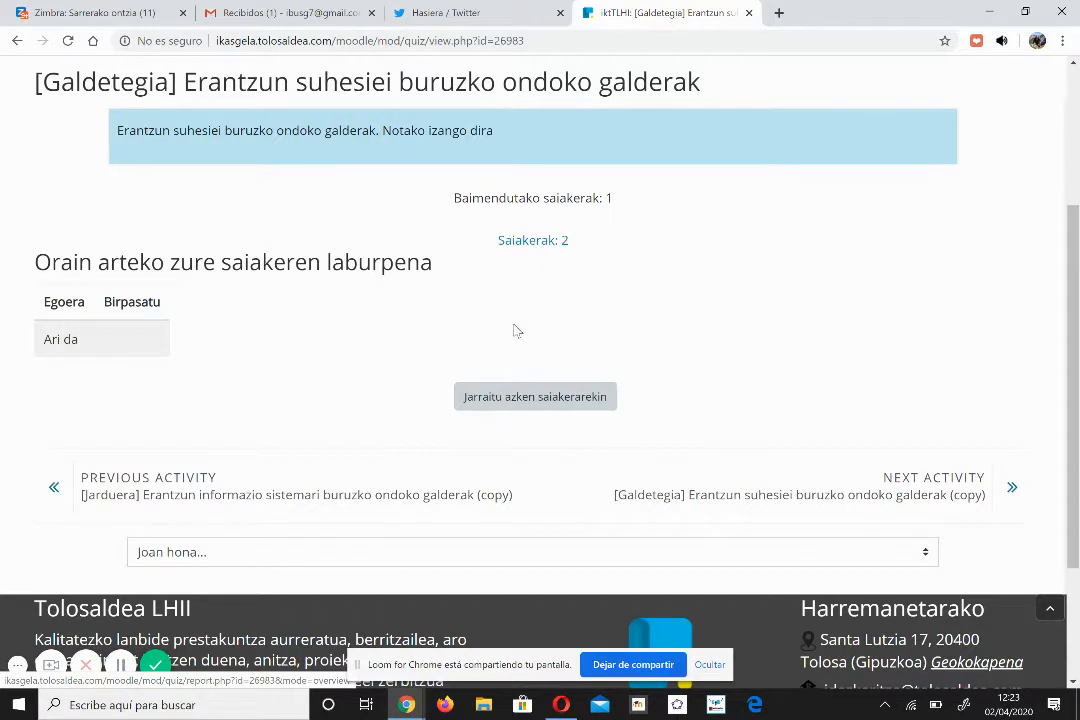
click(521, 404)
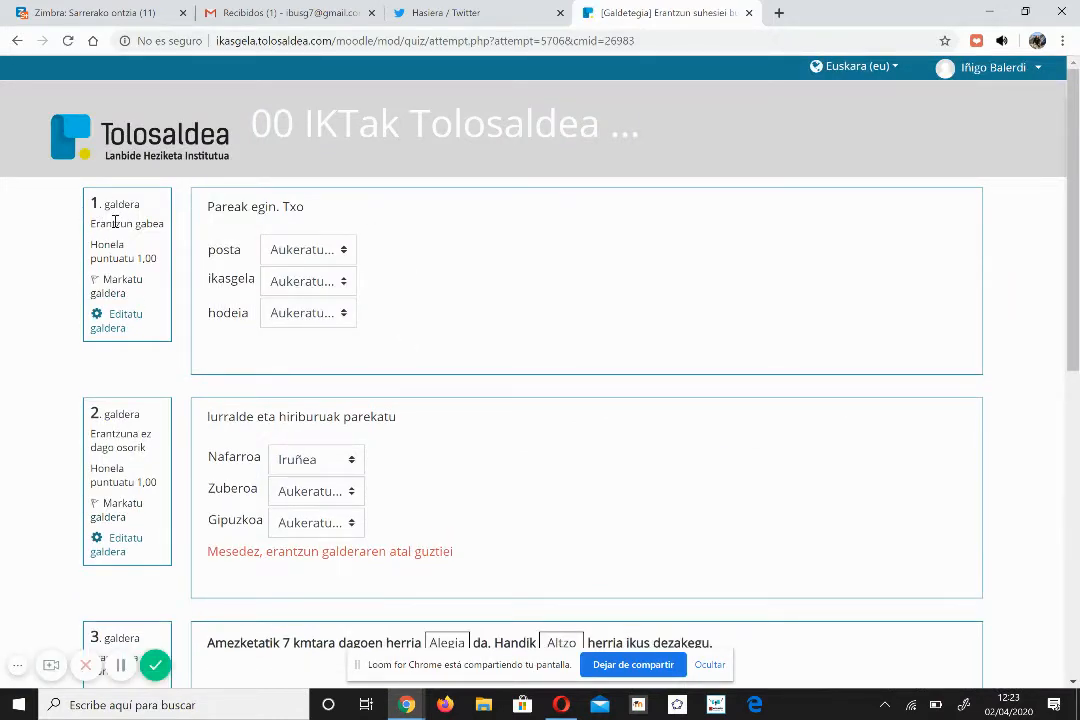
- Answer question 1 of the quiz by matching posta with zimbra, ikasgela with moodle and hodeia with nextcloud
scroll(173, 277, down, 2)
scroll(155, 290, down, 2)
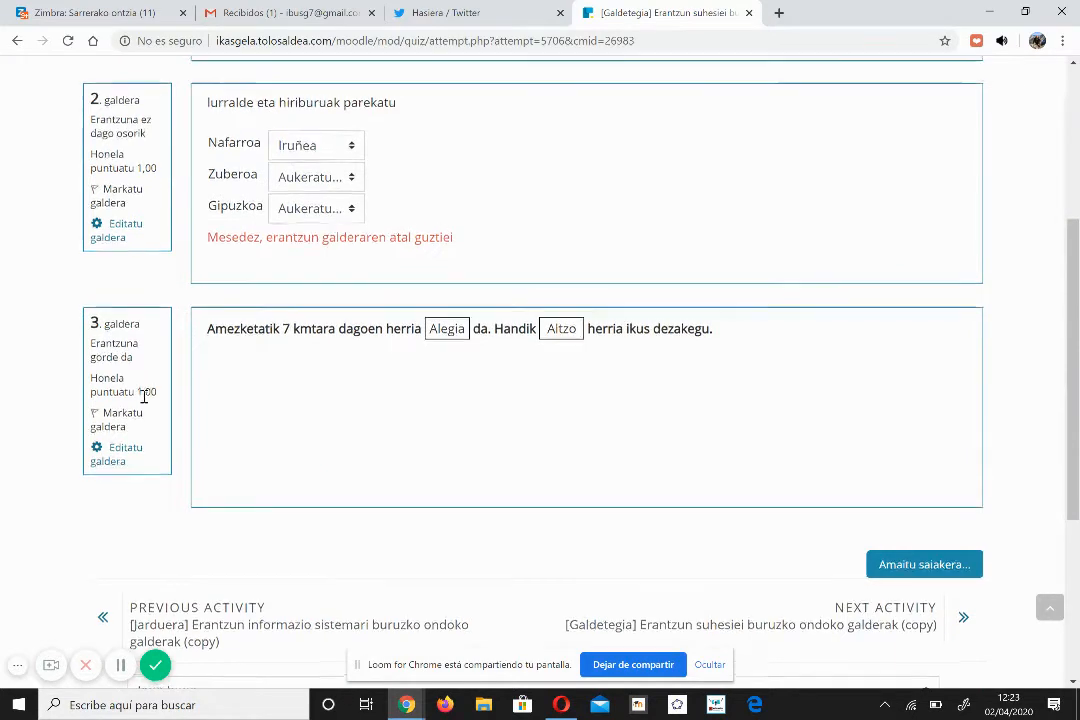
scroll(146, 403, up, 1)
scroll(146, 403, up, 2)
scroll(148, 404, down, 1)
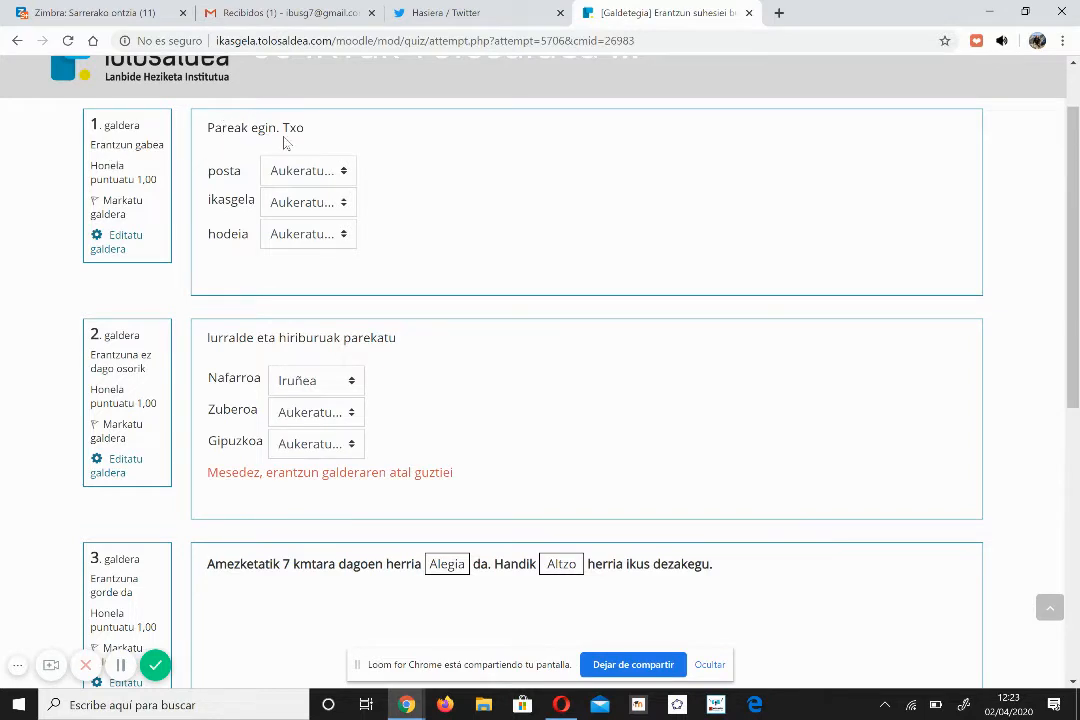
click(343, 172)
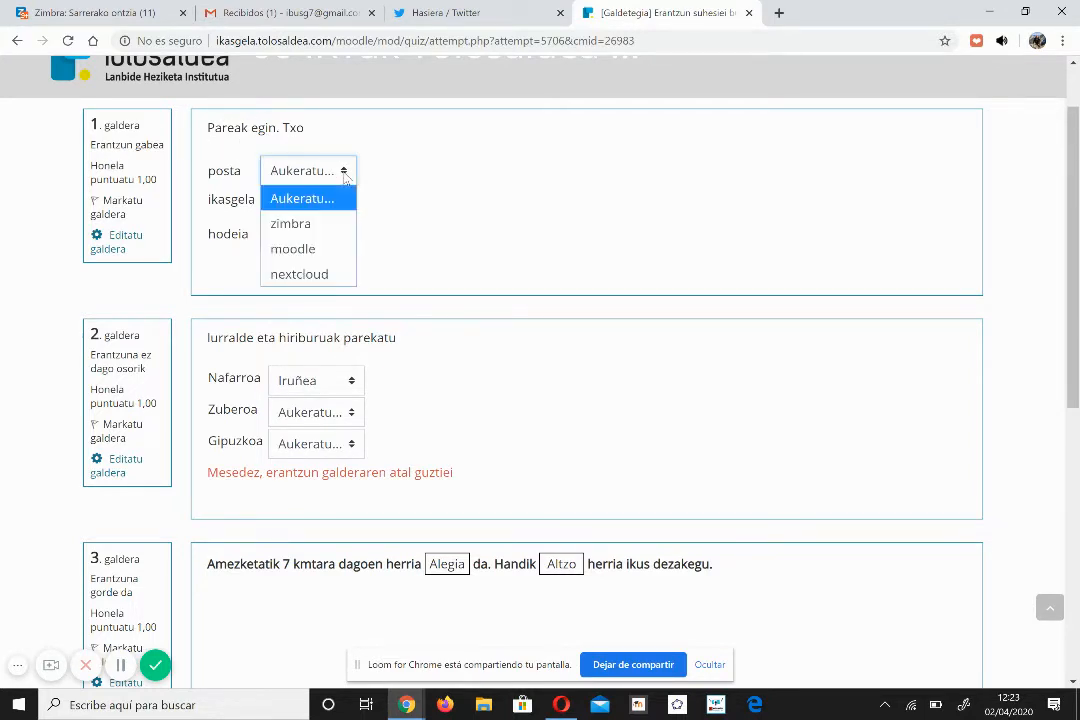
click(318, 226)
click(324, 204)
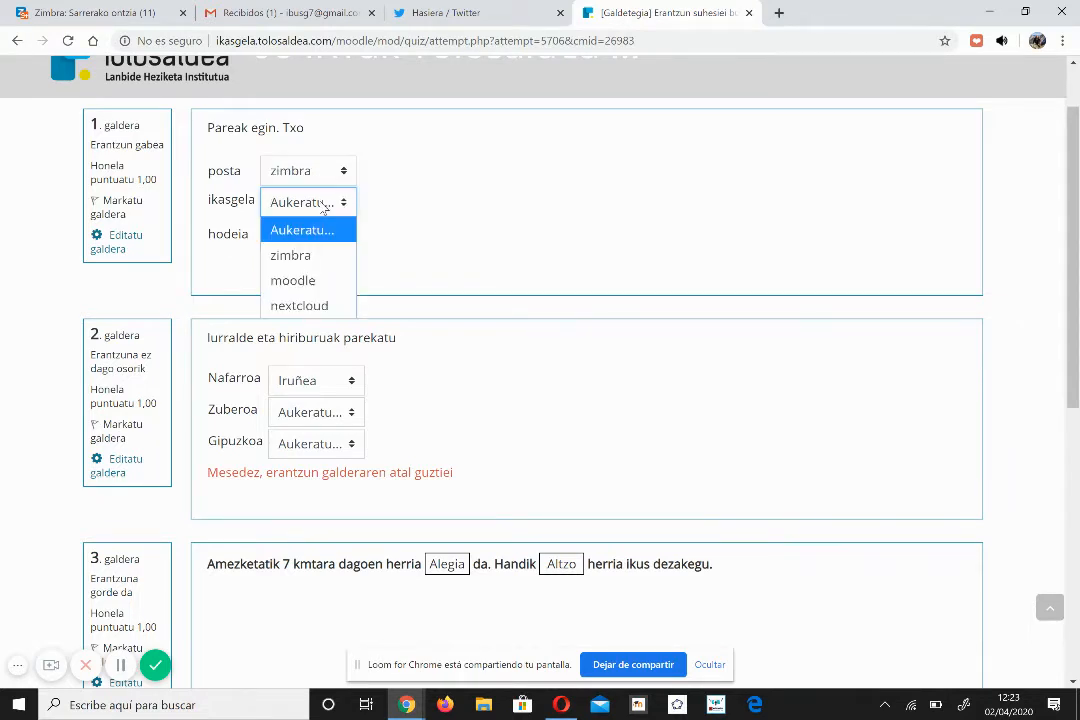
click(340, 306)
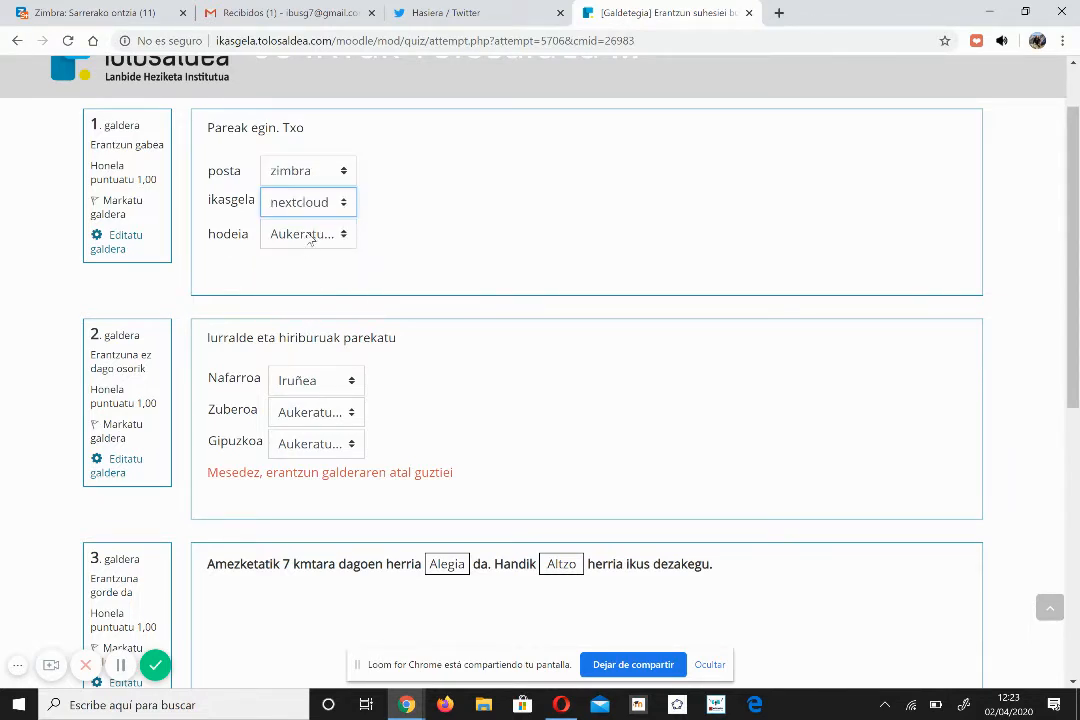
click(310, 238)
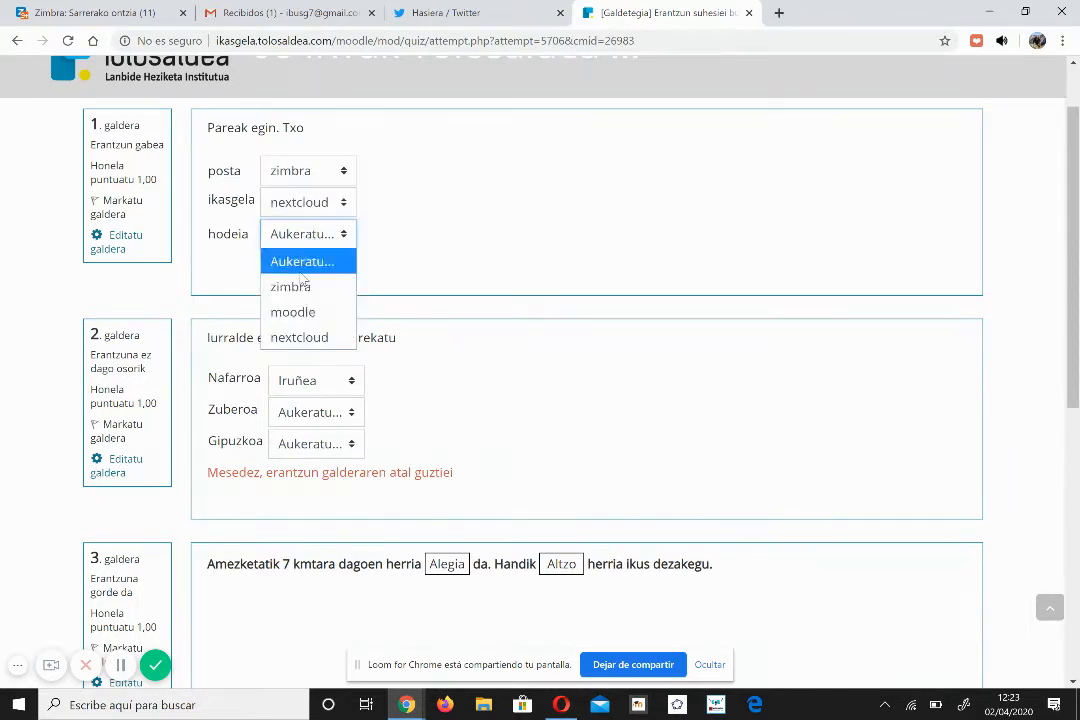
click(320, 338)
click(316, 214)
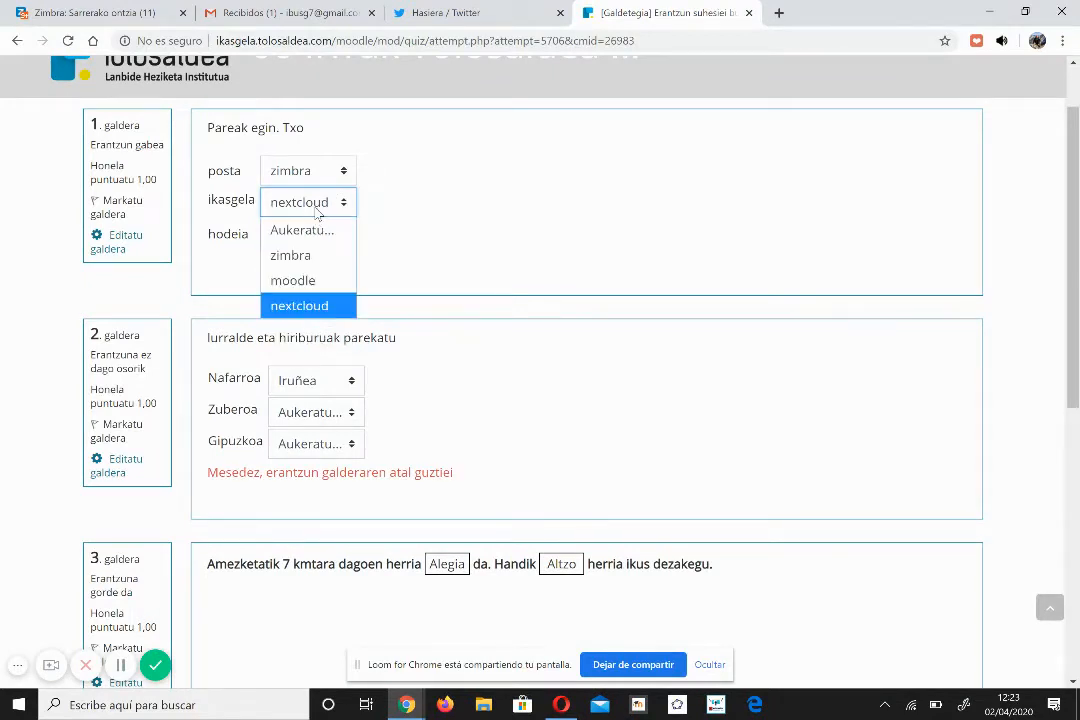
click(272, 281)
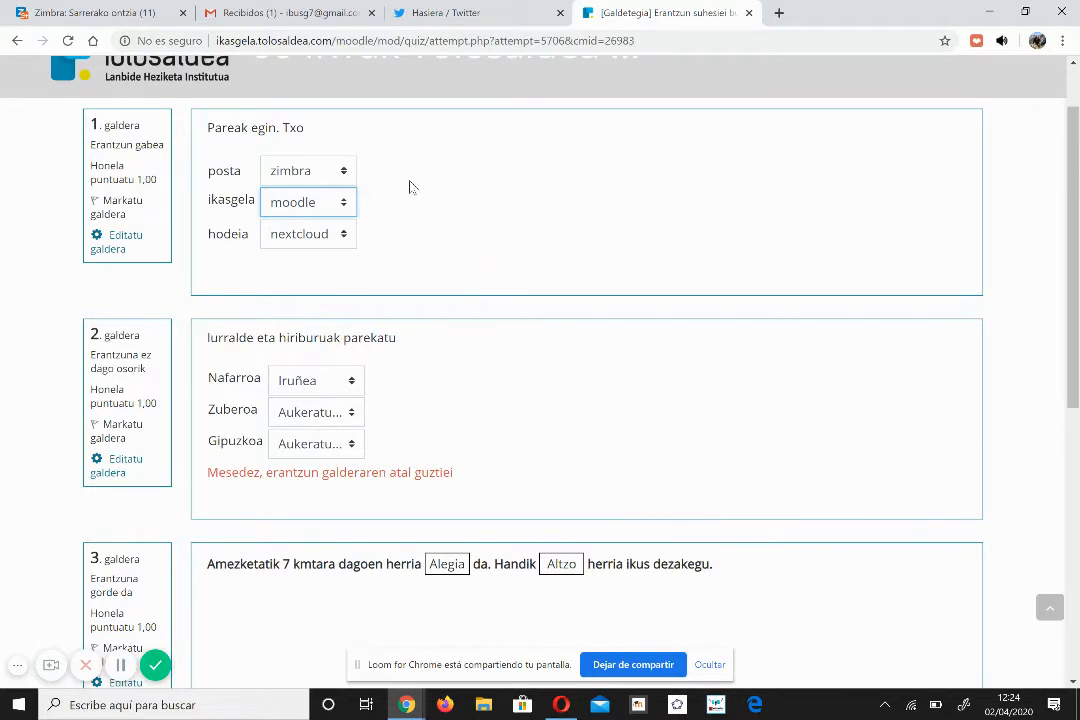
- In question 3, try moving the words Alegia and Altzo between the gaps, ending with Alegia in the first and Altzo in the second
scroll(470, 210, down, 2)
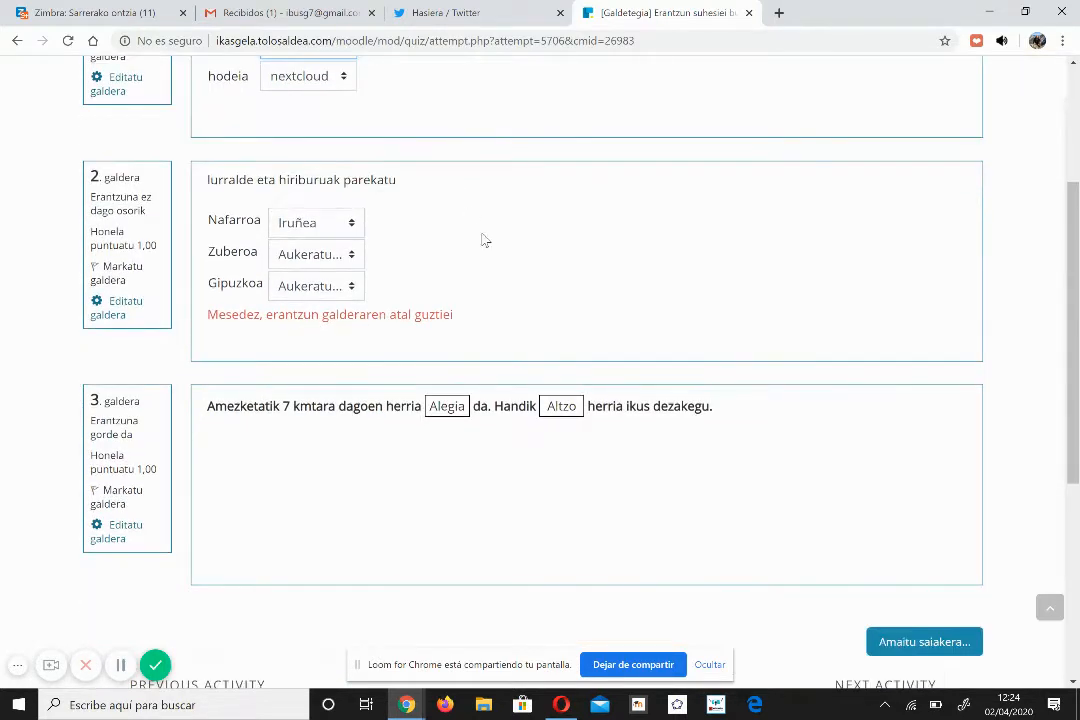
drag(446, 405, 342, 525)
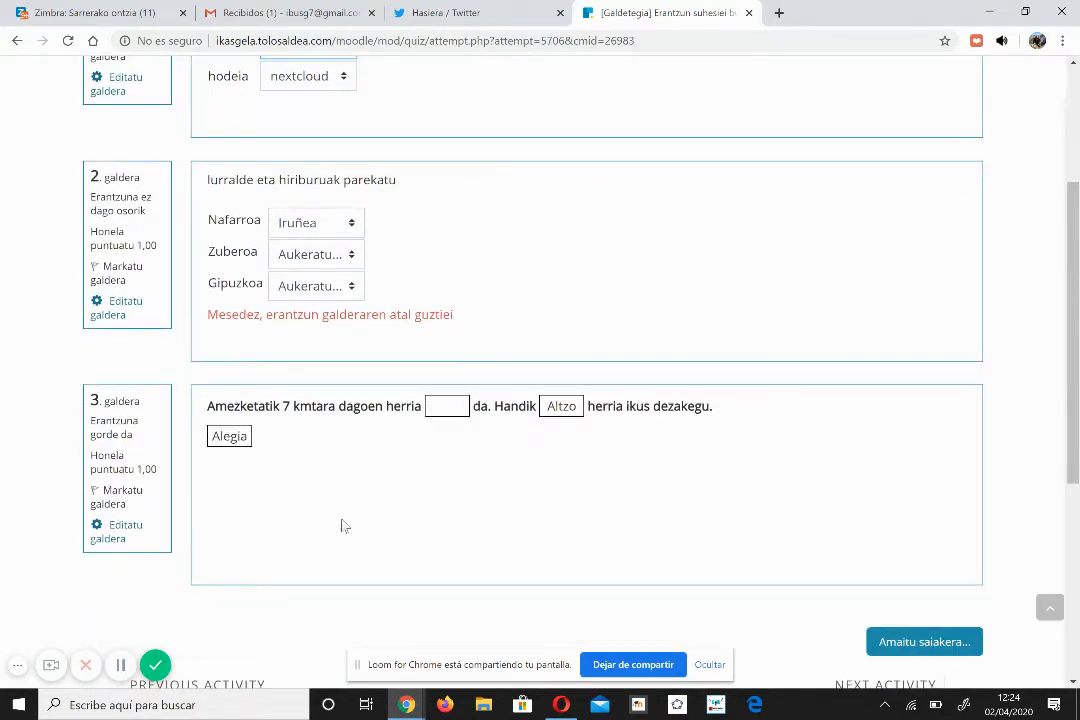
drag(561, 406, 447, 405)
drag(447, 405, 563, 401)
drag(230, 438, 447, 412)
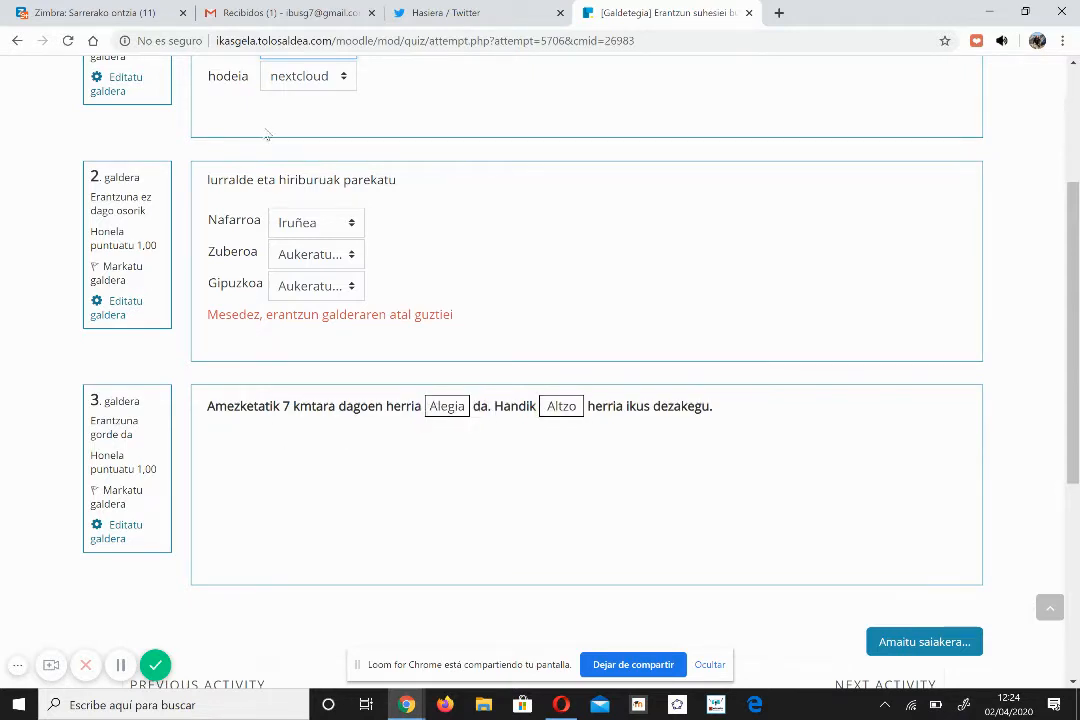
- Leave the quiz attempt without submitting it and open the quiz's attempts report
scroll(236, 263, up, 3)
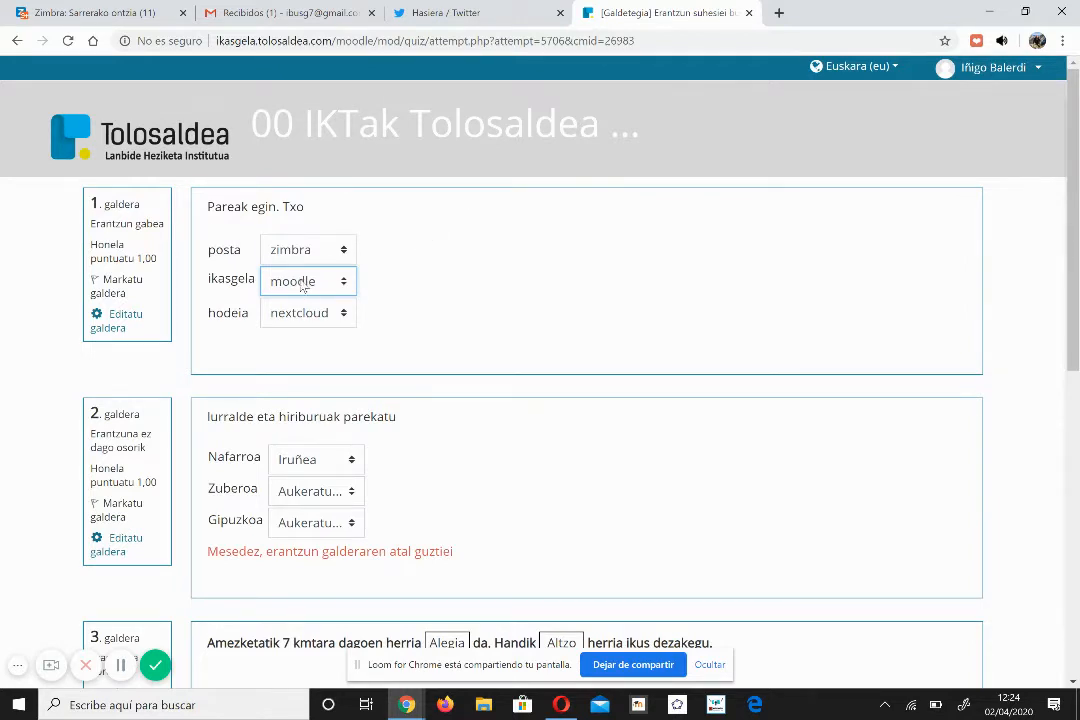
scroll(523, 472, down, 2)
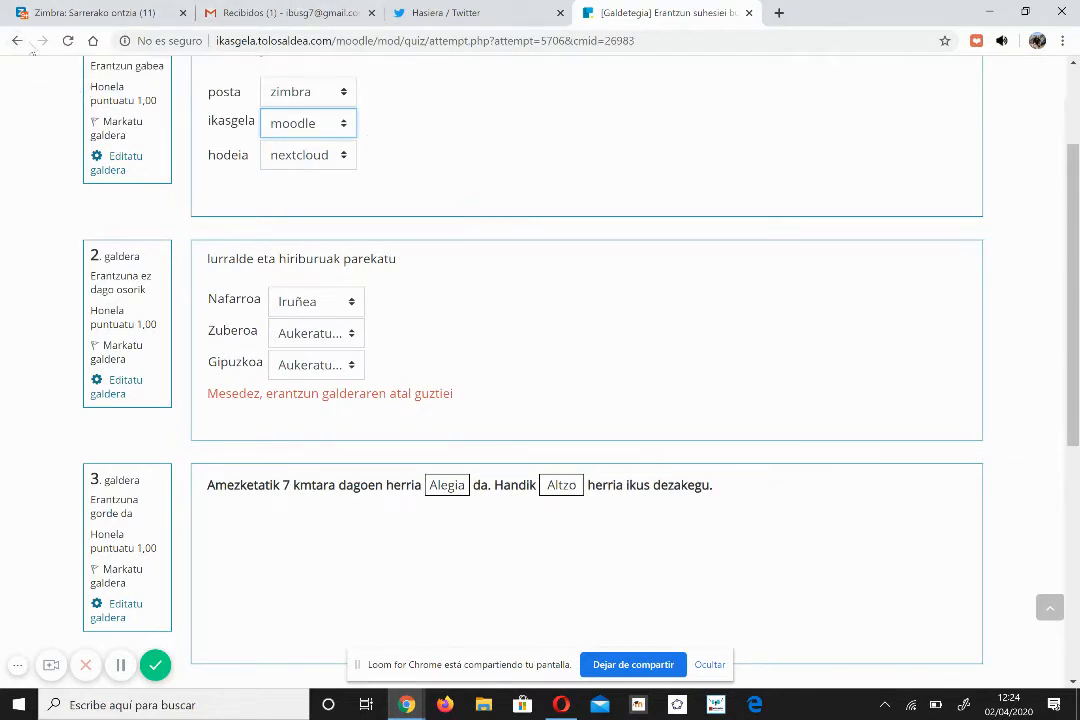
click(16, 41)
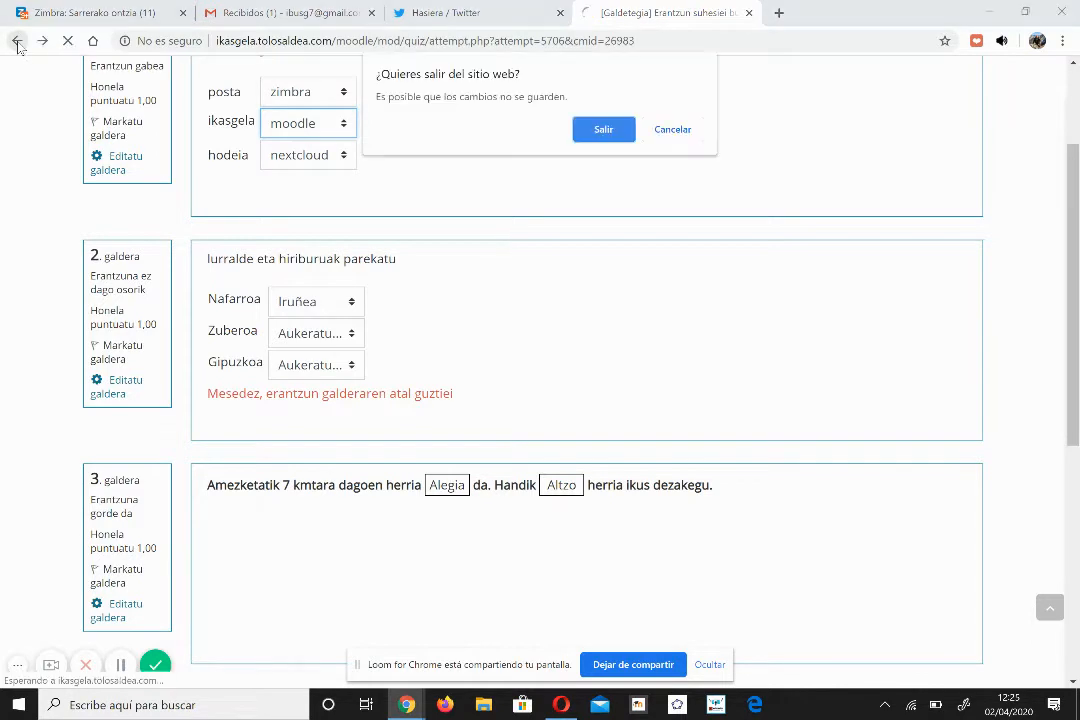
click(617, 129)
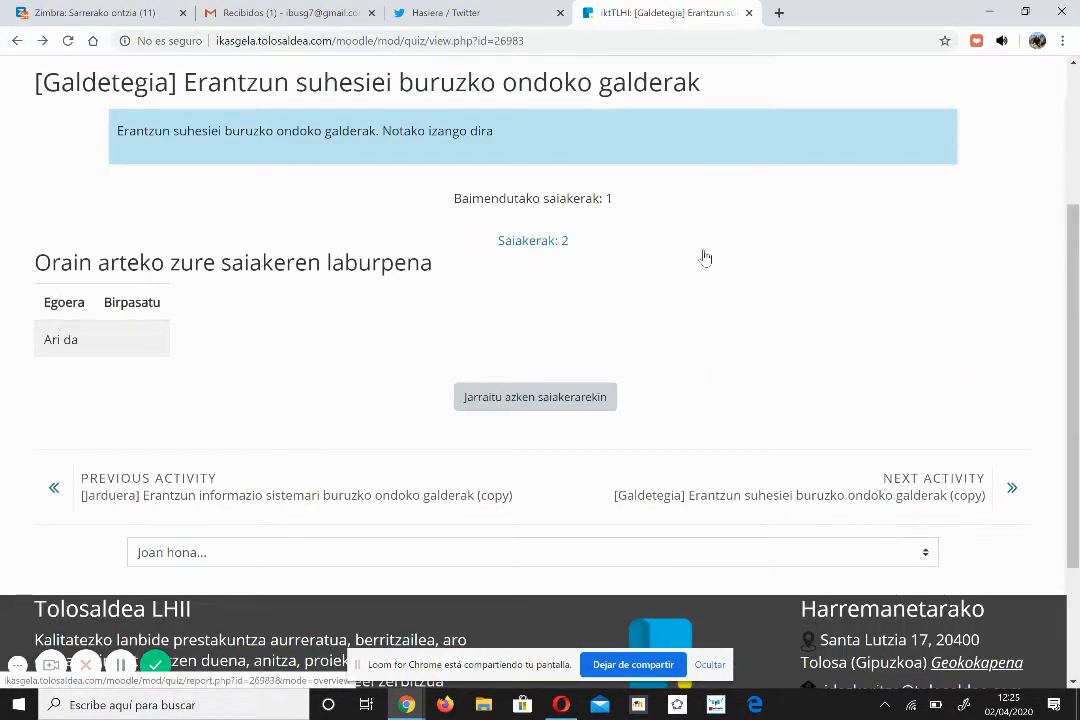
click(523, 244)
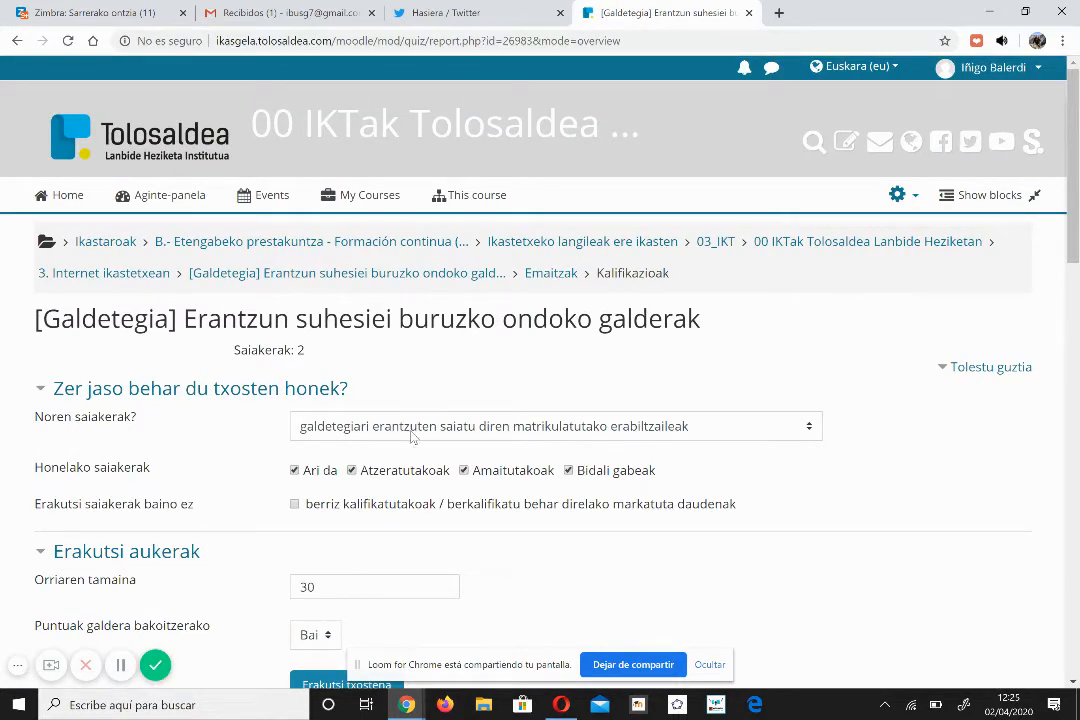
- Review whose attempts the report can include, choosing the enrolled users who have attempted the quiz
click(645, 430)
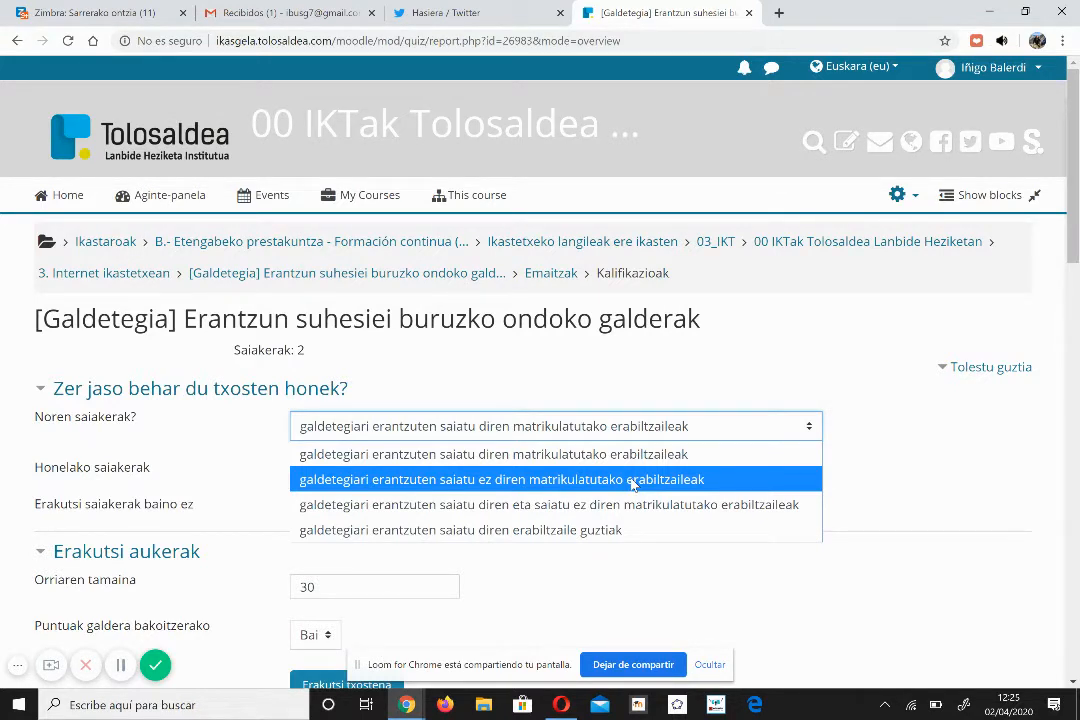
click(633, 456)
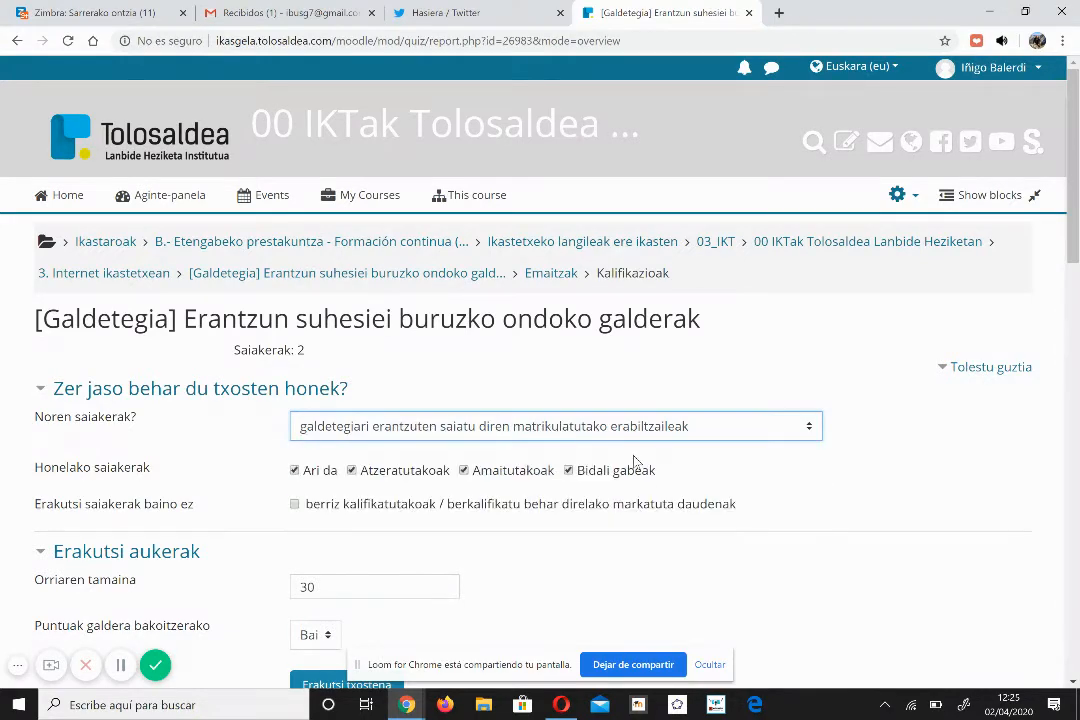
scroll(765, 488, down, 2)
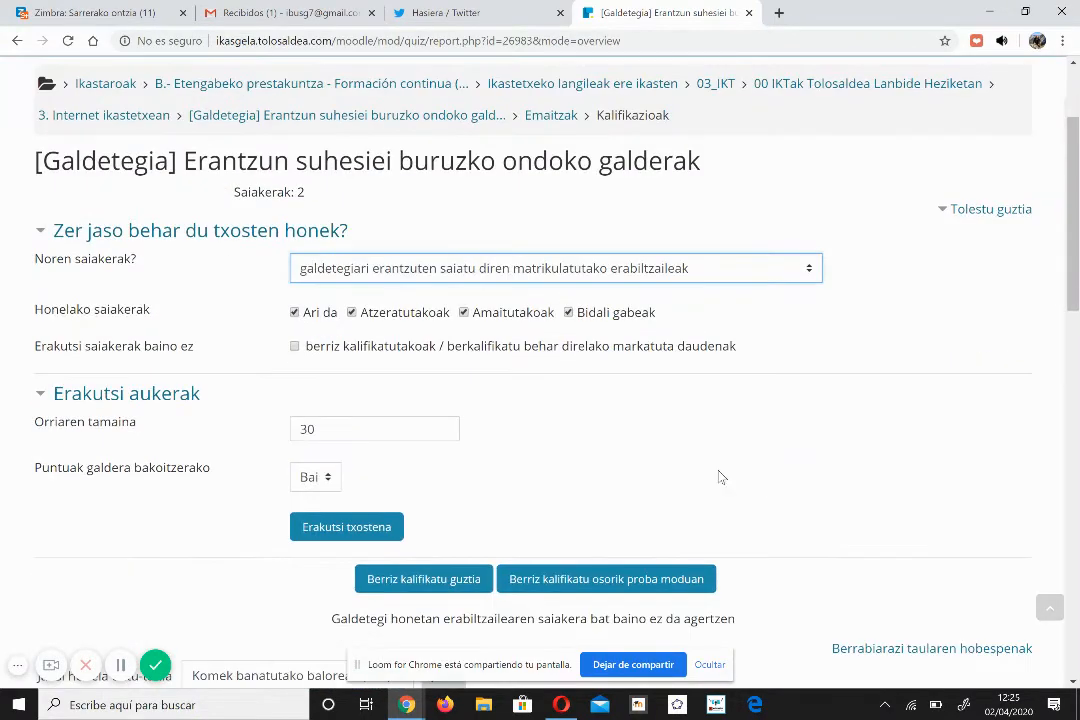
- Show the attempts report with the chosen settings and examine the overall grades and per-question marks of the listed attempts
click(341, 528)
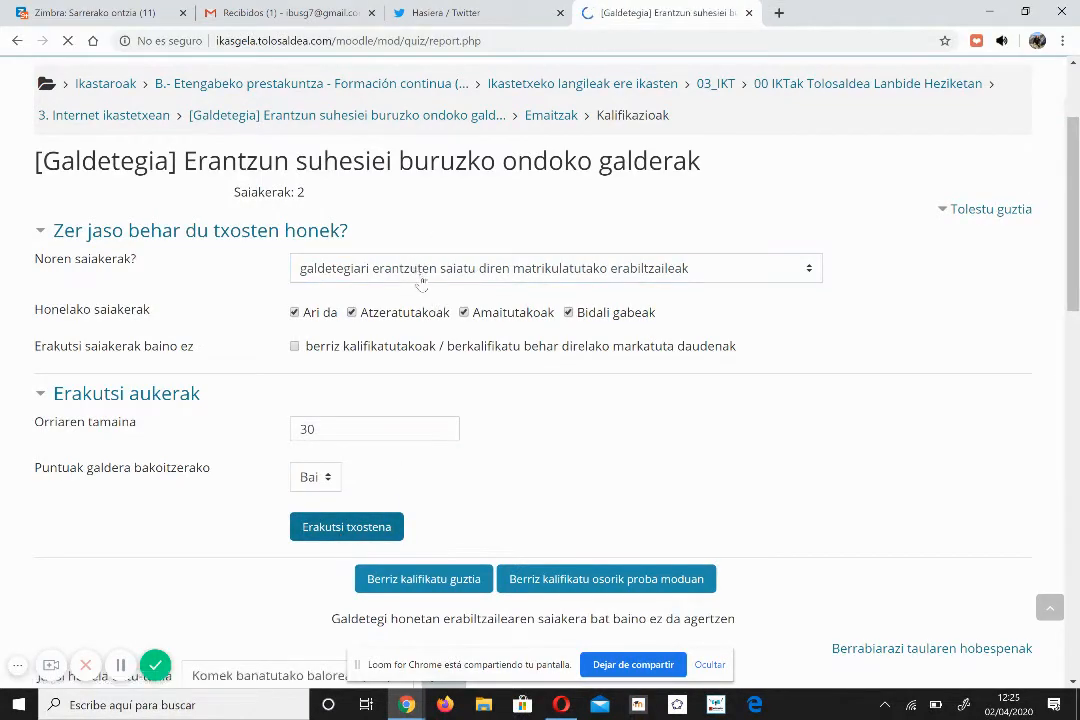
scroll(610, 450, down, 5)
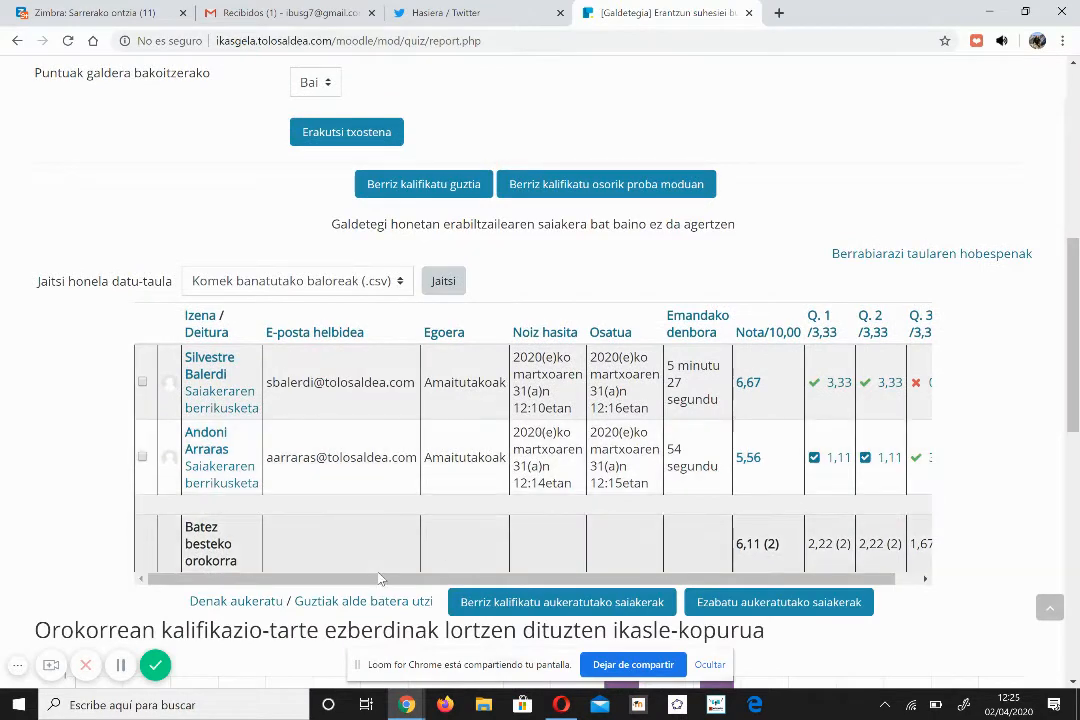
drag(383, 585, 508, 585)
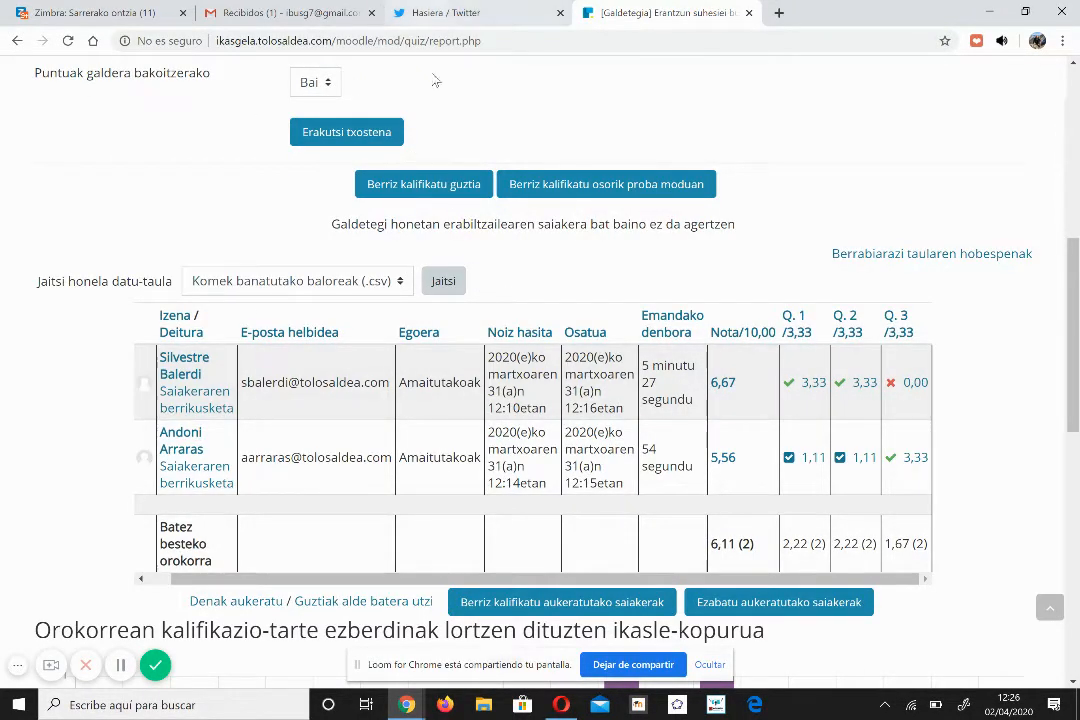
- Return to the course page and look at the activity types, including Galdetegia, that can be added to section 3
click(16, 42)
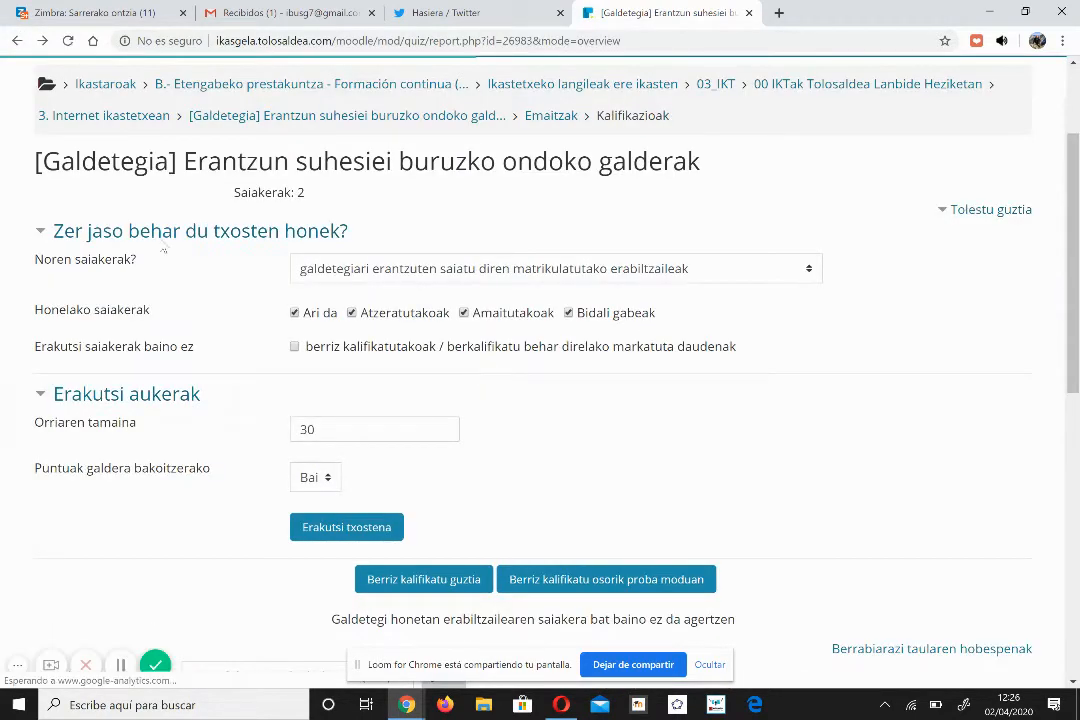
click(16, 42)
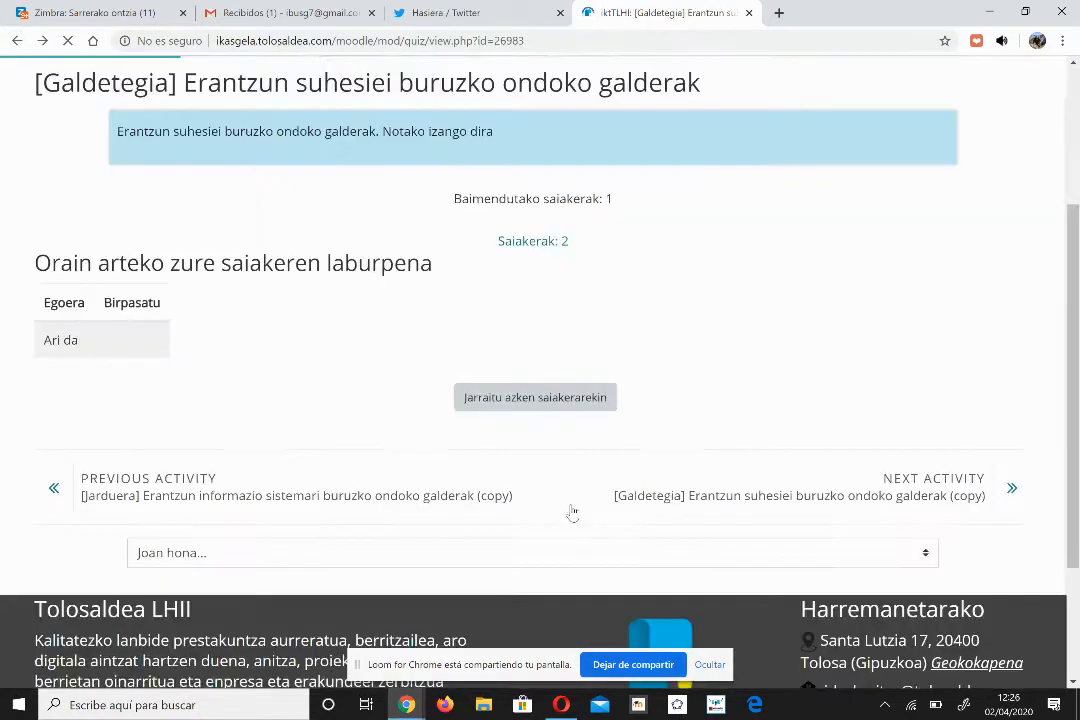
click(16, 42)
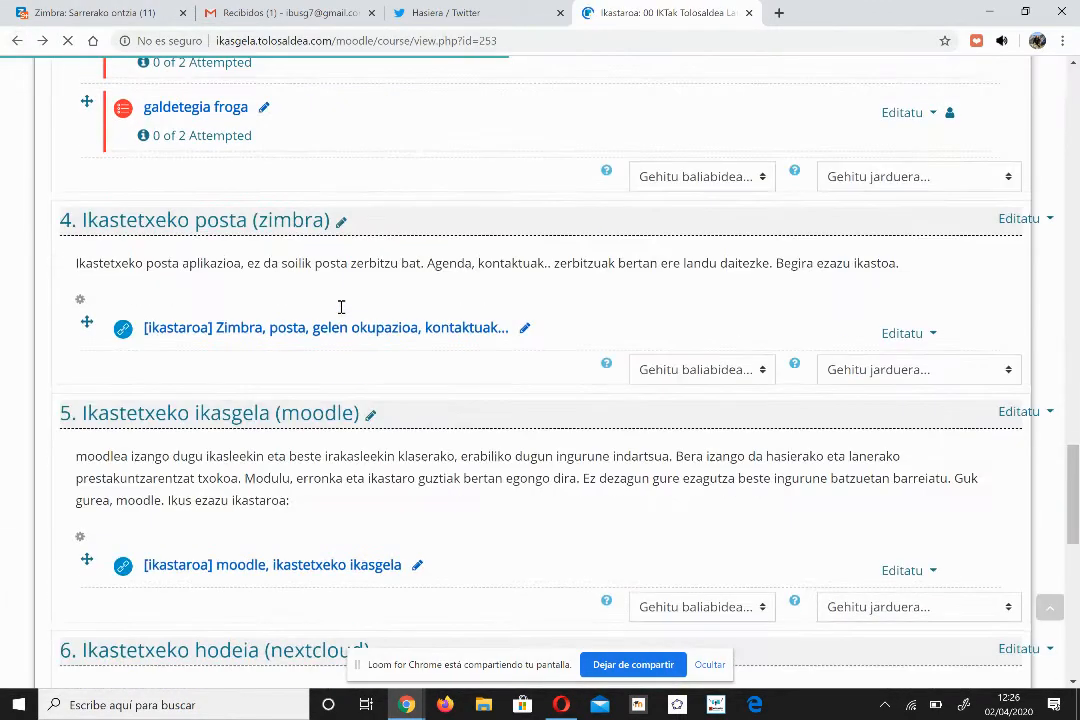
scroll(340, 308, down, 2)
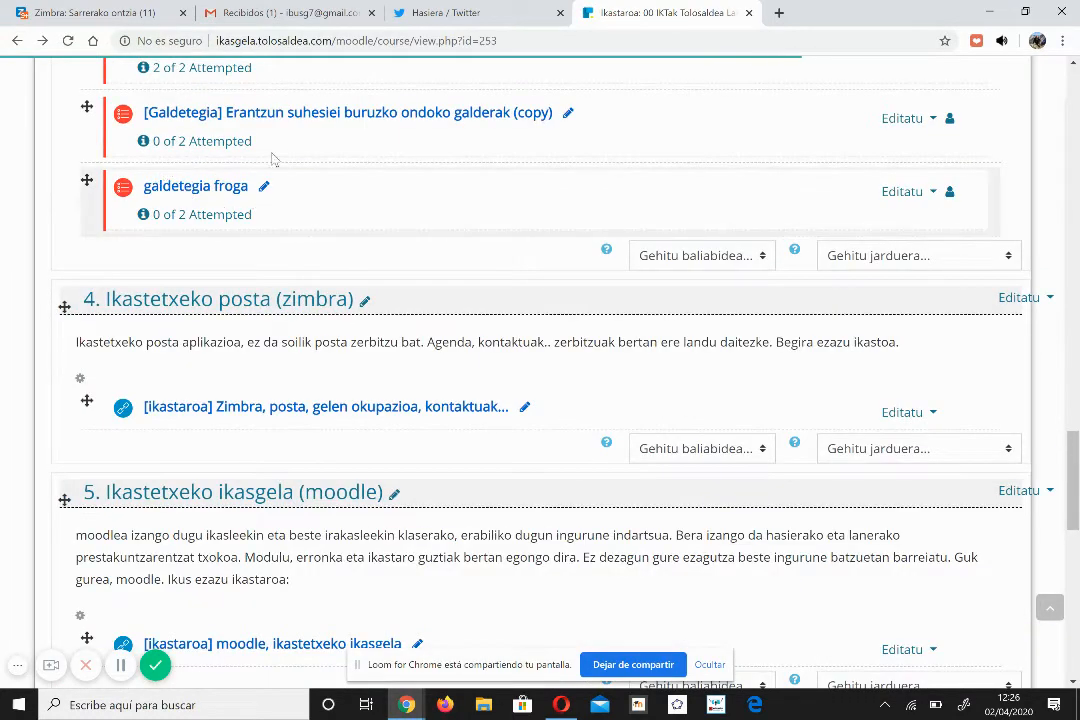
click(873, 262)
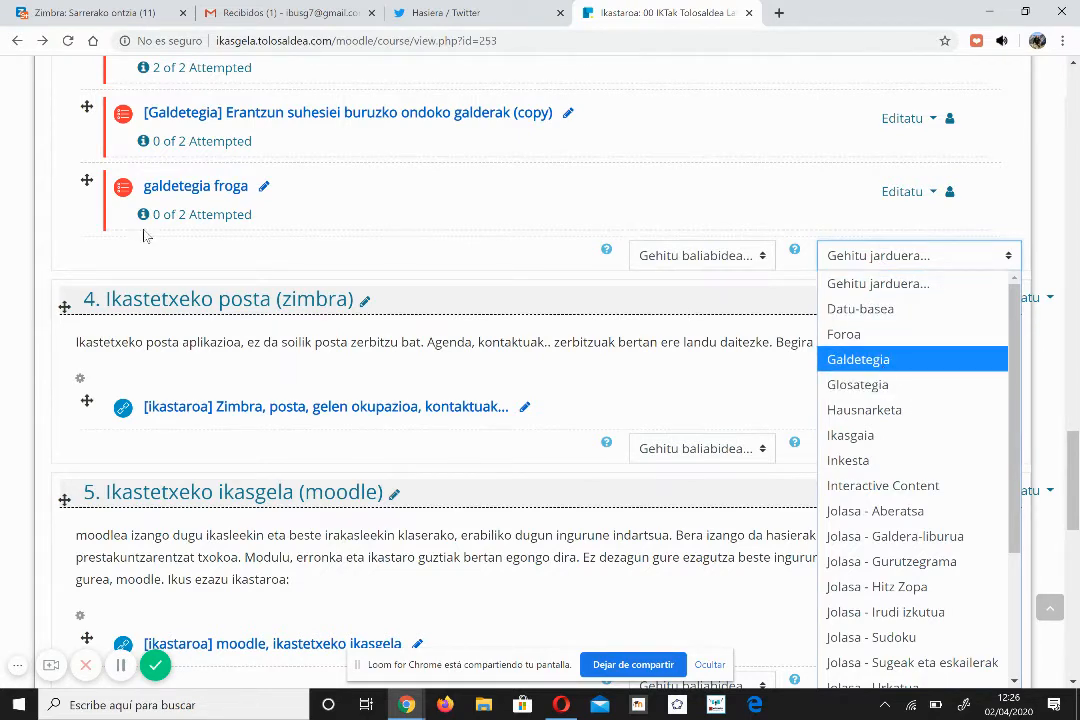
click(28, 285)
- Open the settings of the quiz "[Galdetegia] Erantzun suhesiei buruzko ondoko galderak"
scroll(28, 285, up, 2)
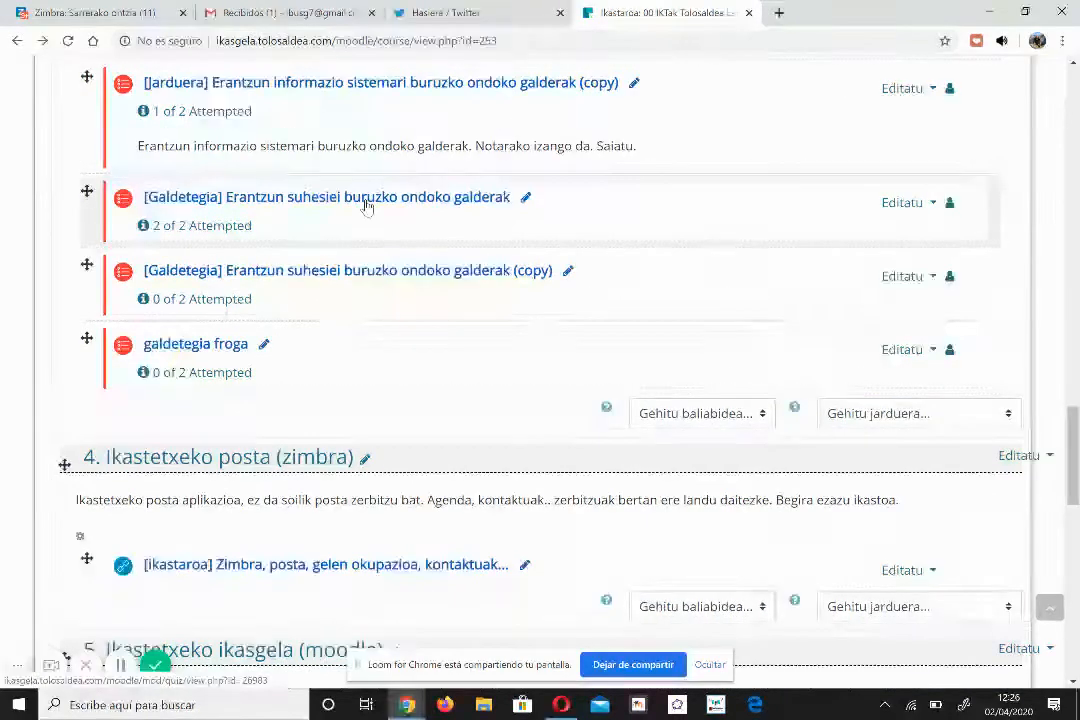
click(905, 205)
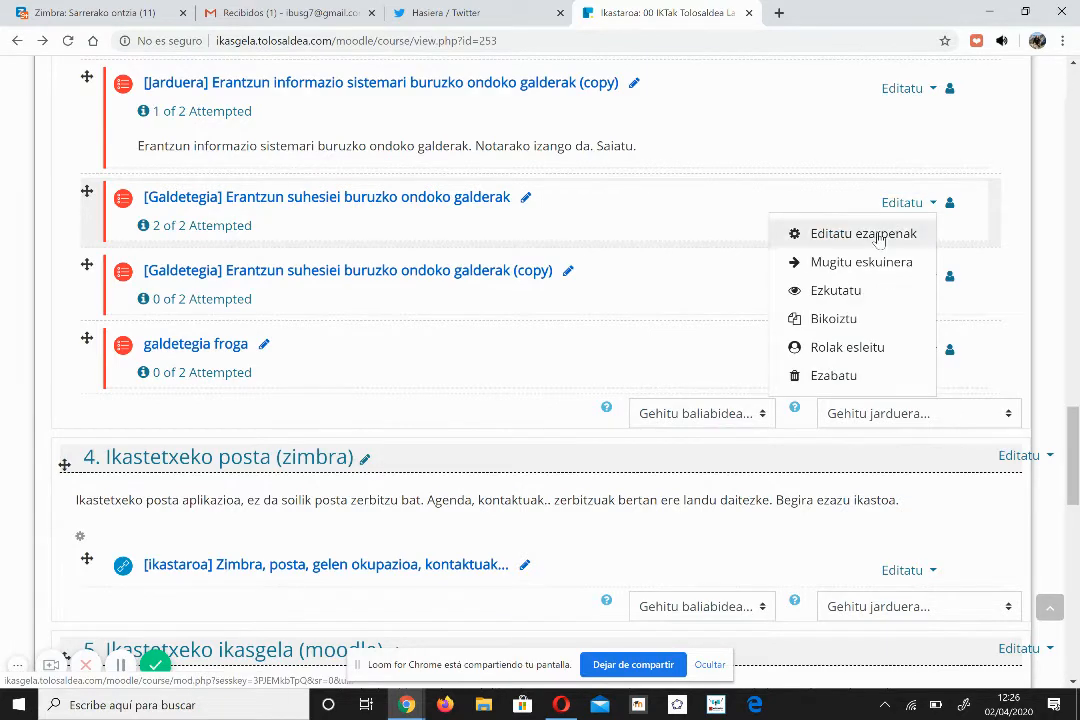
click(866, 234)
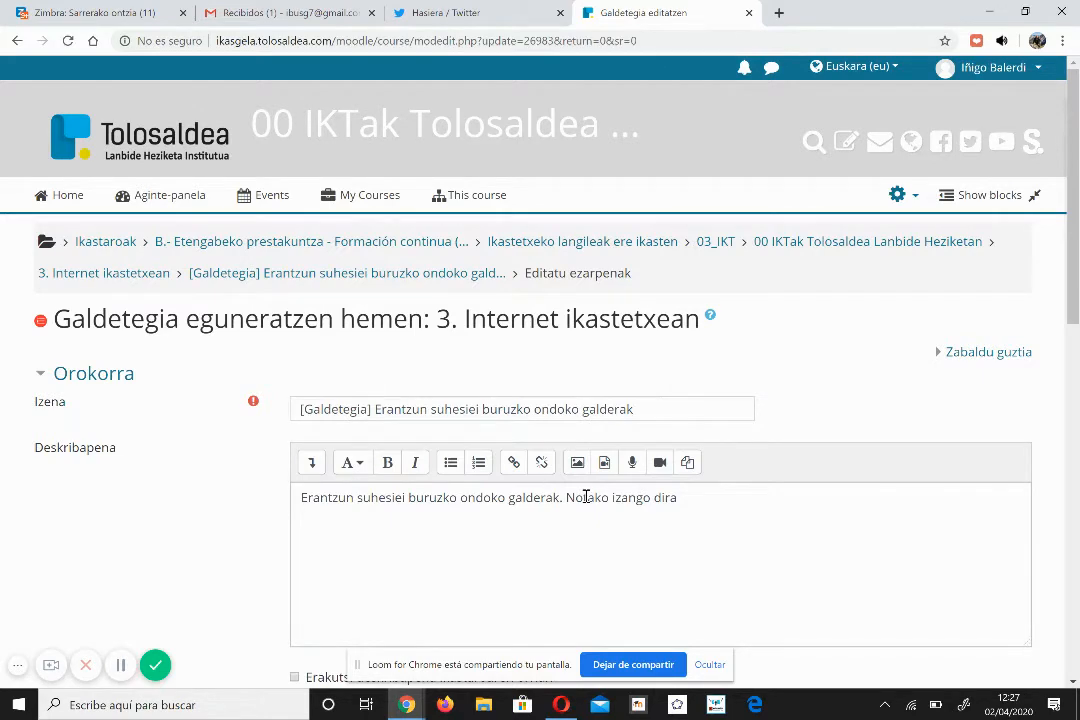
- In the Denbora-tartea settings, enable the quiz's opening date and try enabling its closing date, leaving the closing date disabled
scroll(585, 497, down, 3)
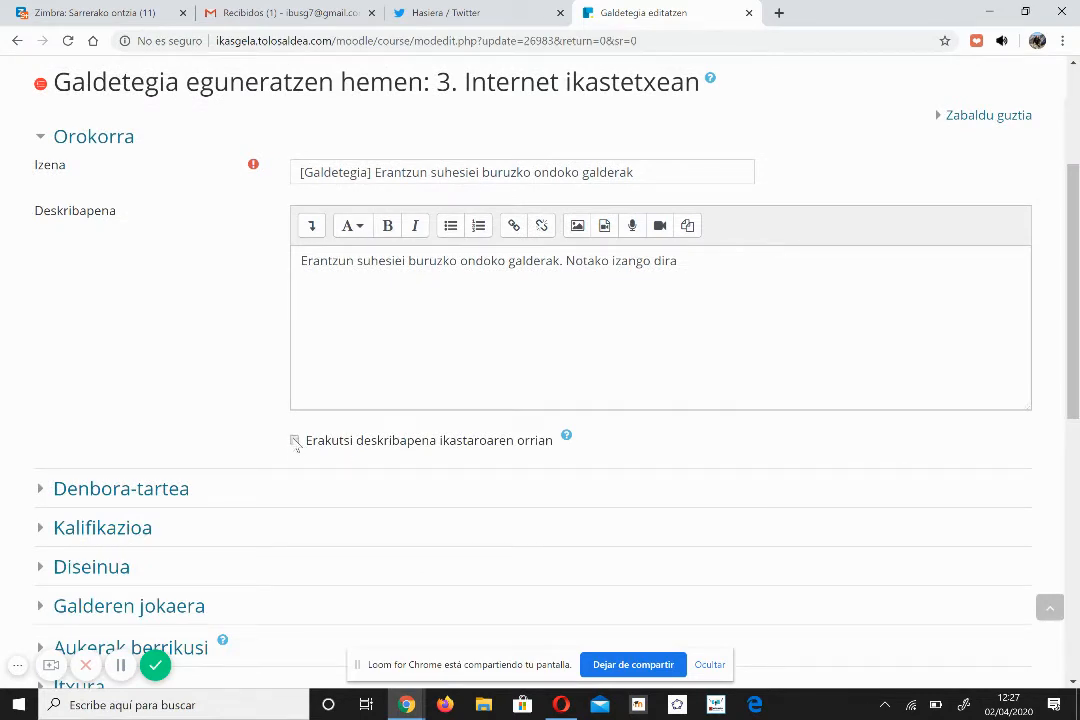
click(145, 490)
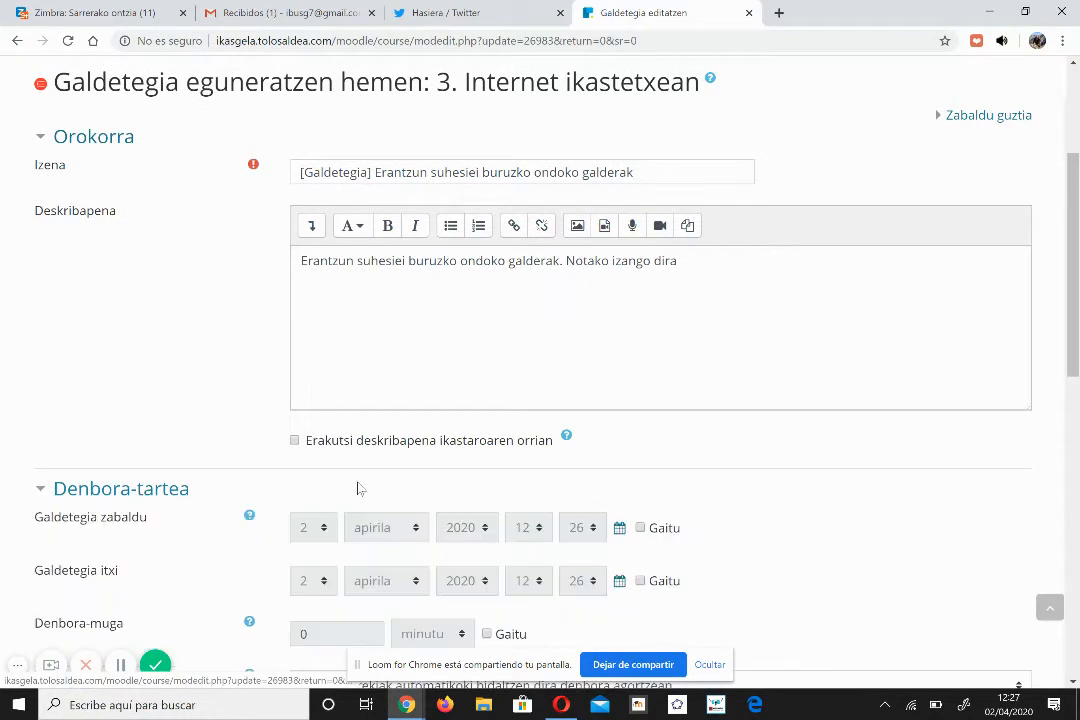
scroll(629, 441, down, 2)
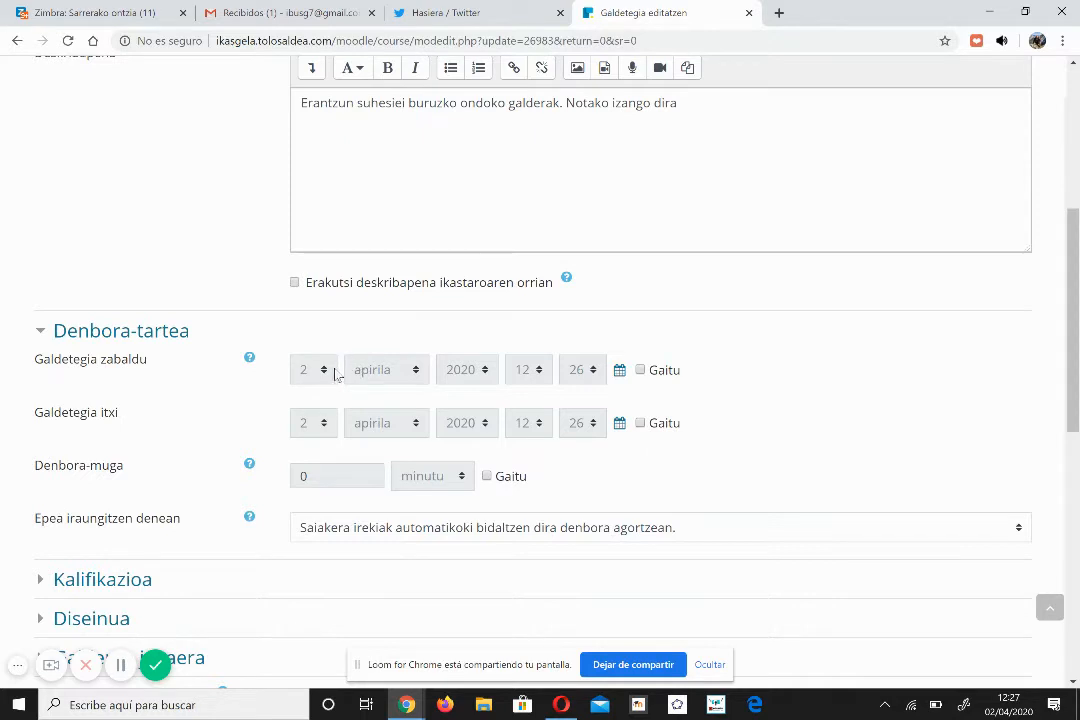
click(640, 370)
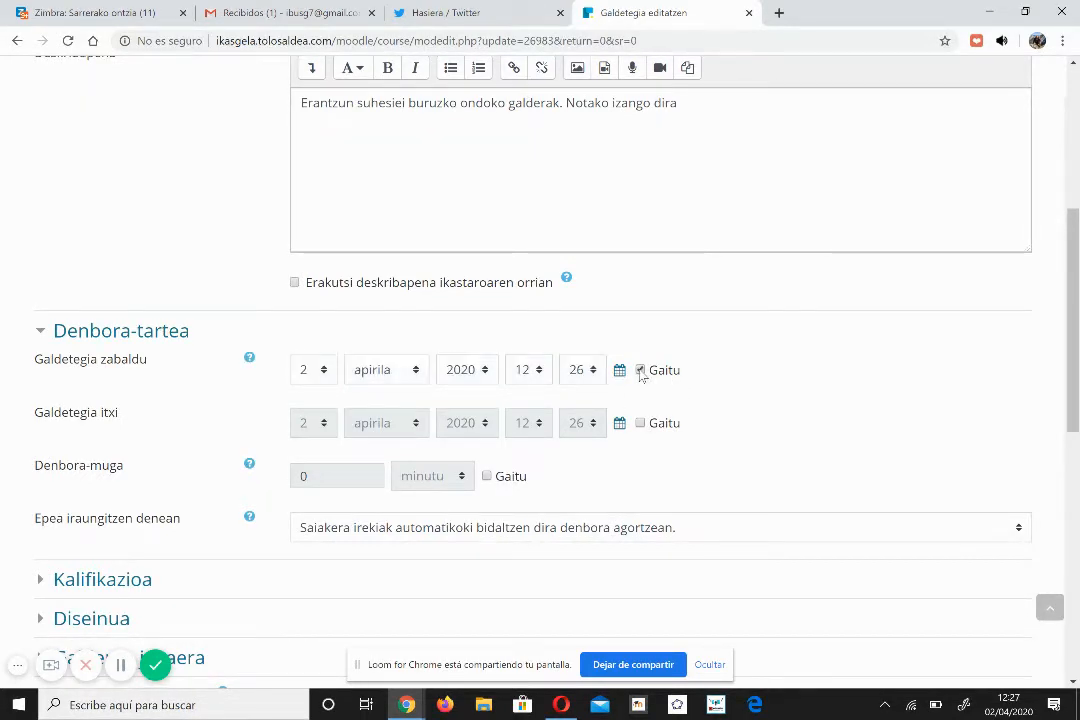
click(640, 424)
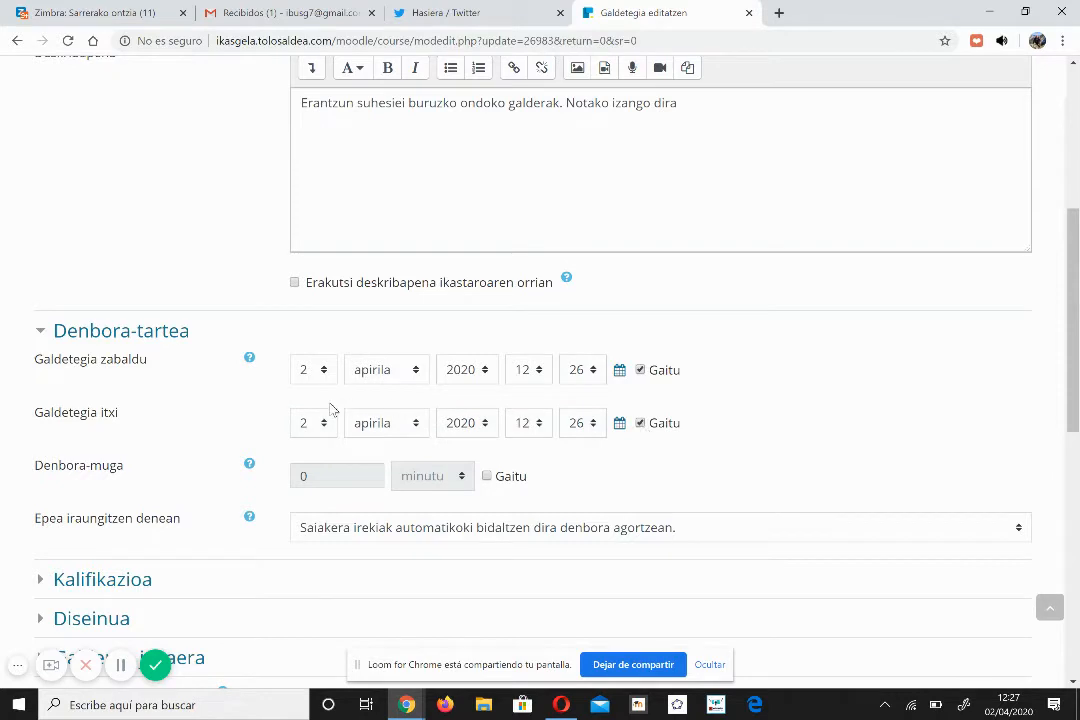
click(640, 423)
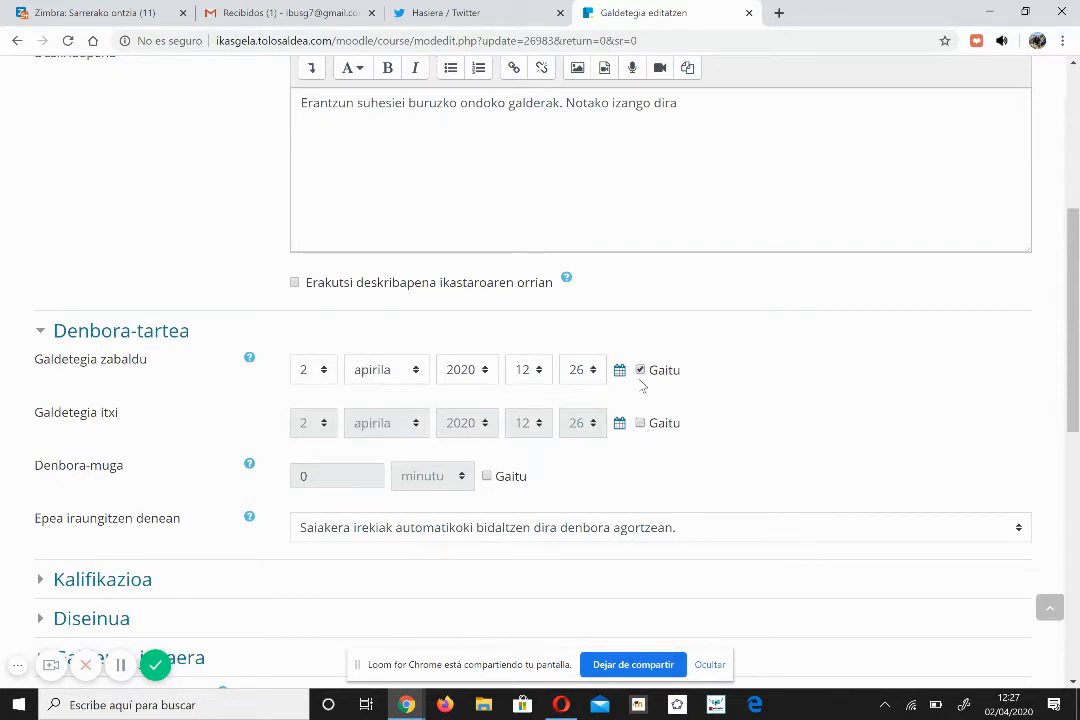
- Set the quiz's opening day to 3 April 2020 and enable a time limit of 30 minutes
click(487, 477)
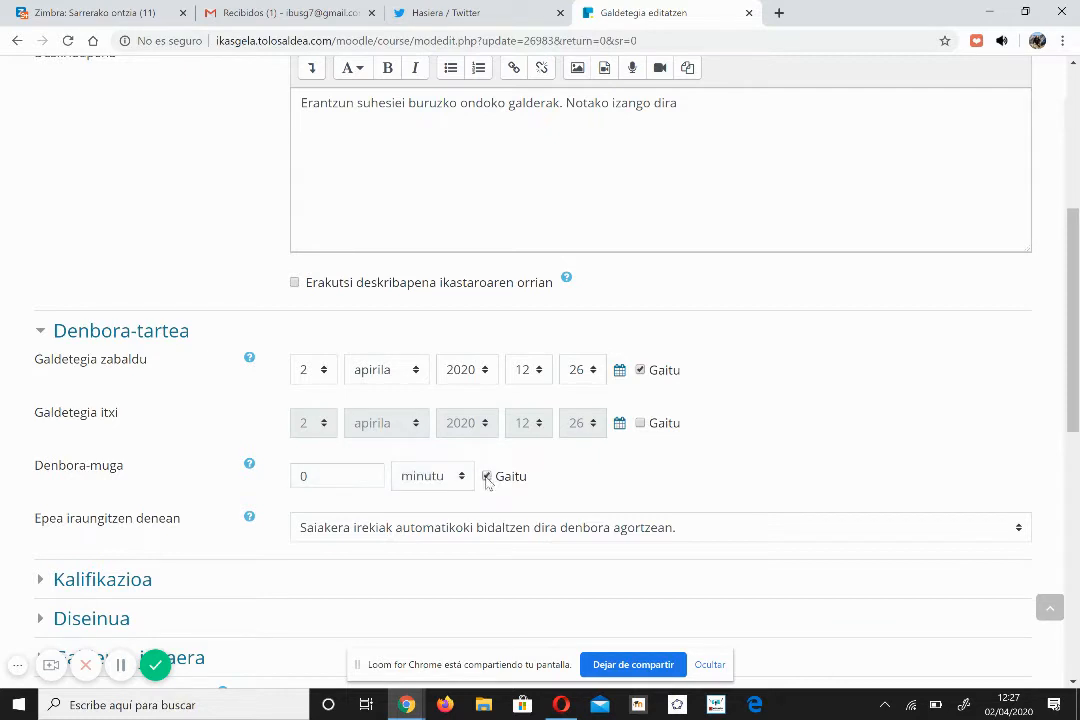
click(326, 476)
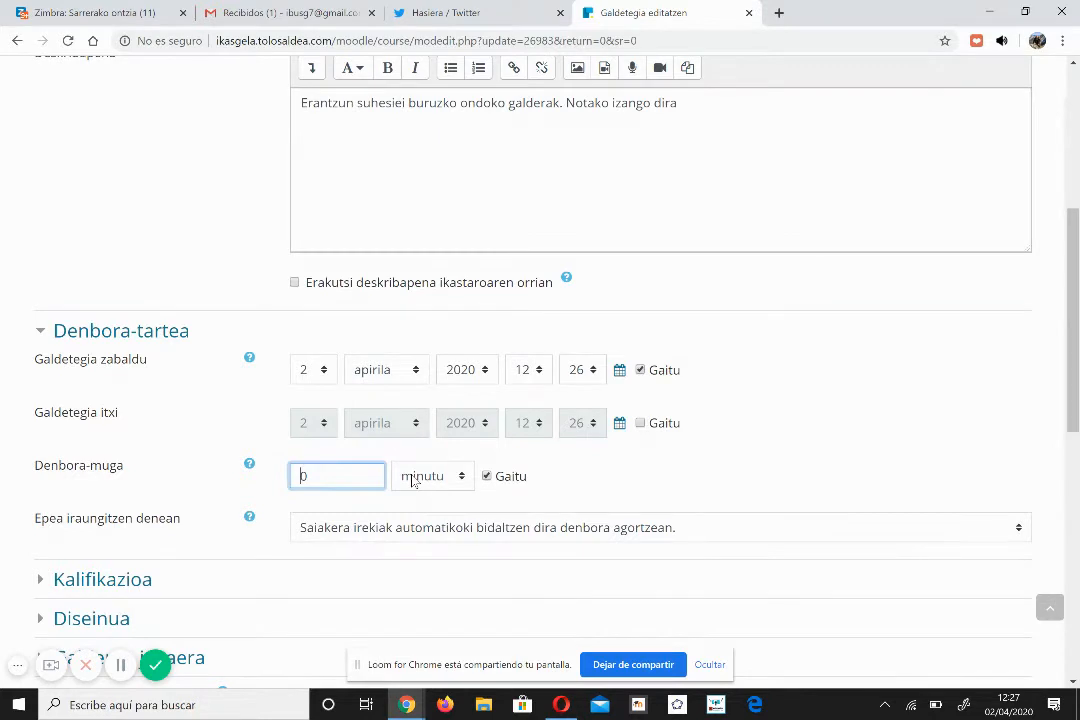
click(324, 372)
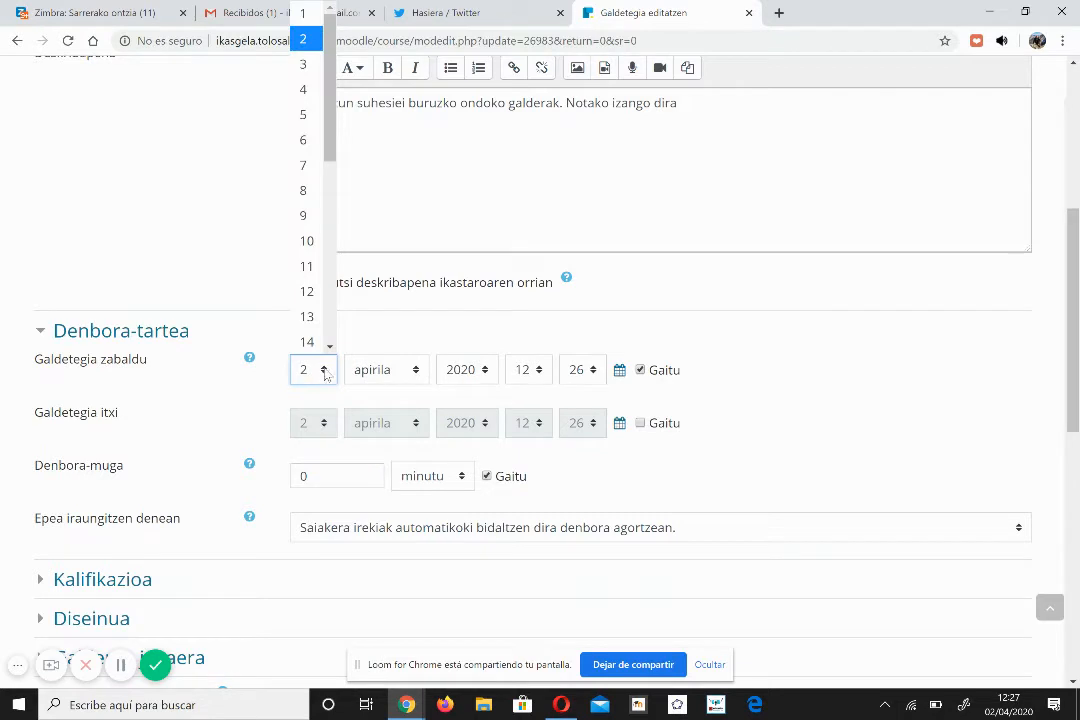
click(306, 66)
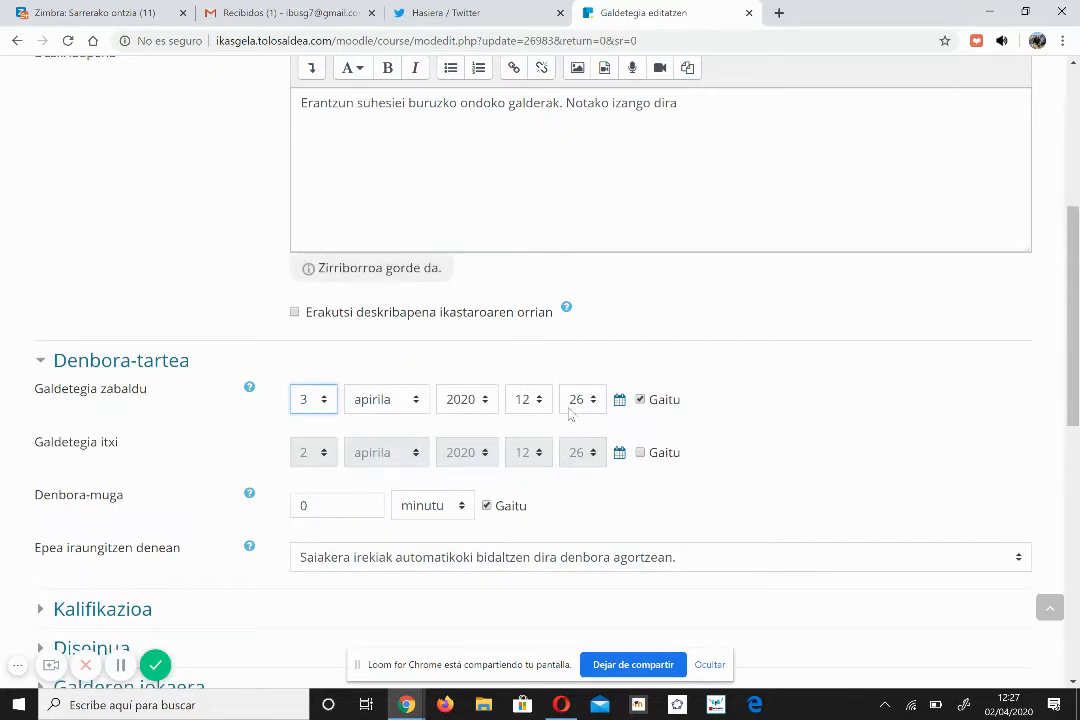
click(331, 507)
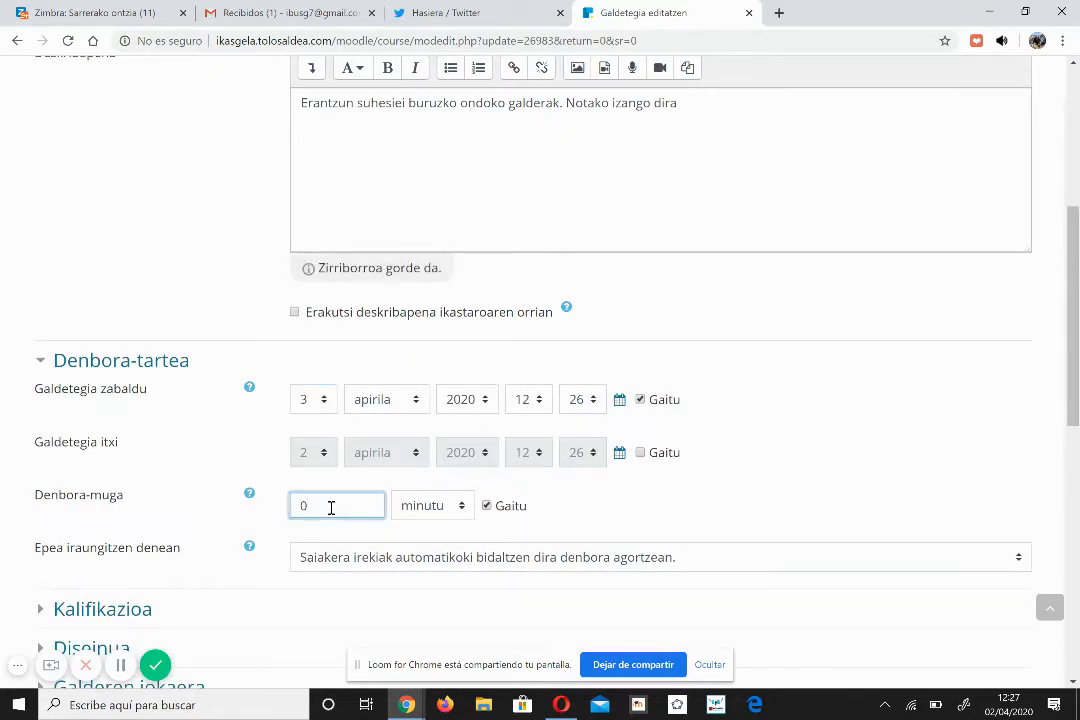
key(BackSpace)
text(3)
scroll(331, 507, down, 1)
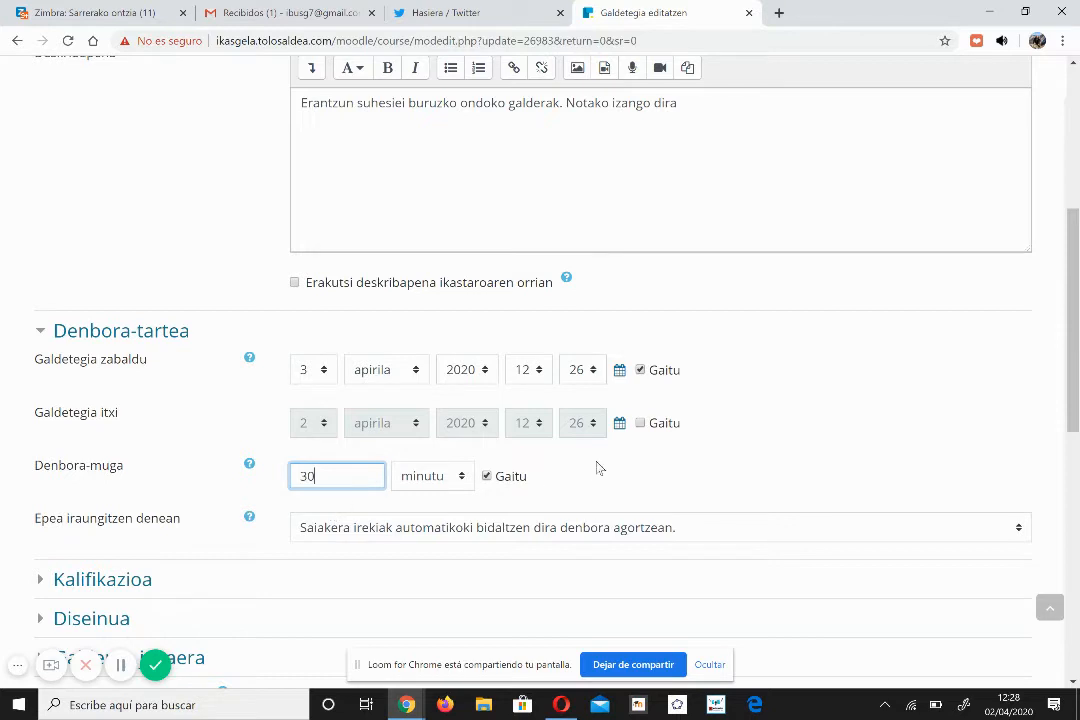
- Clear the time limit value and disable both the time limit and the quiz's opening date
drag(341, 480, 267, 476)
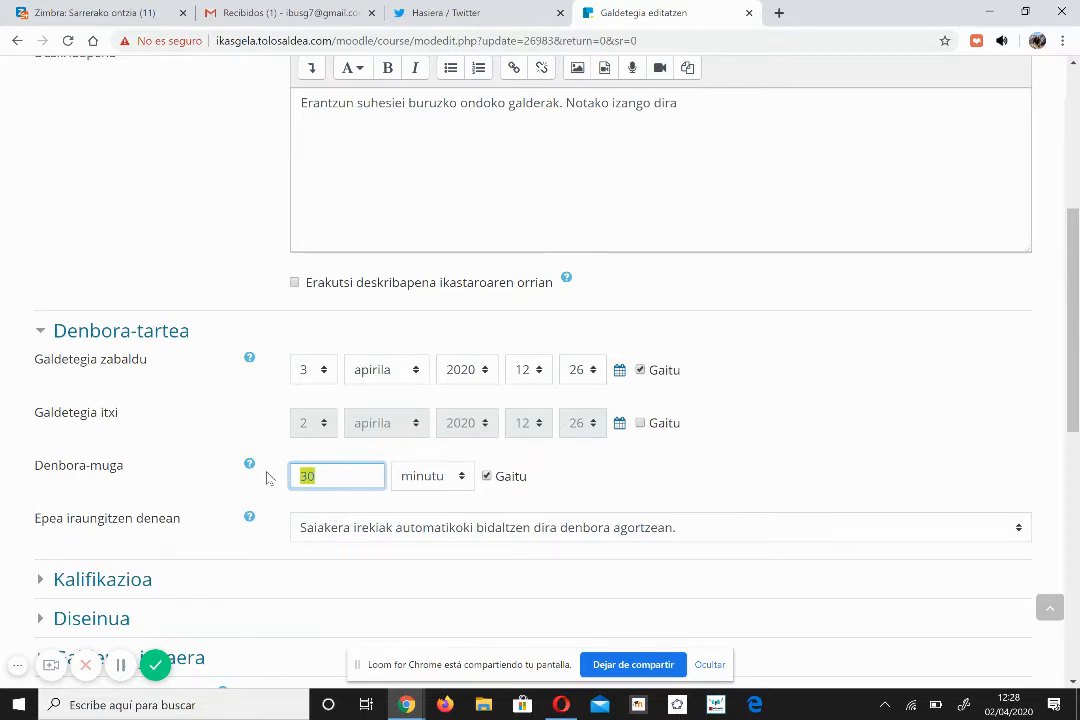
key(BackSpace)
click(486, 476)
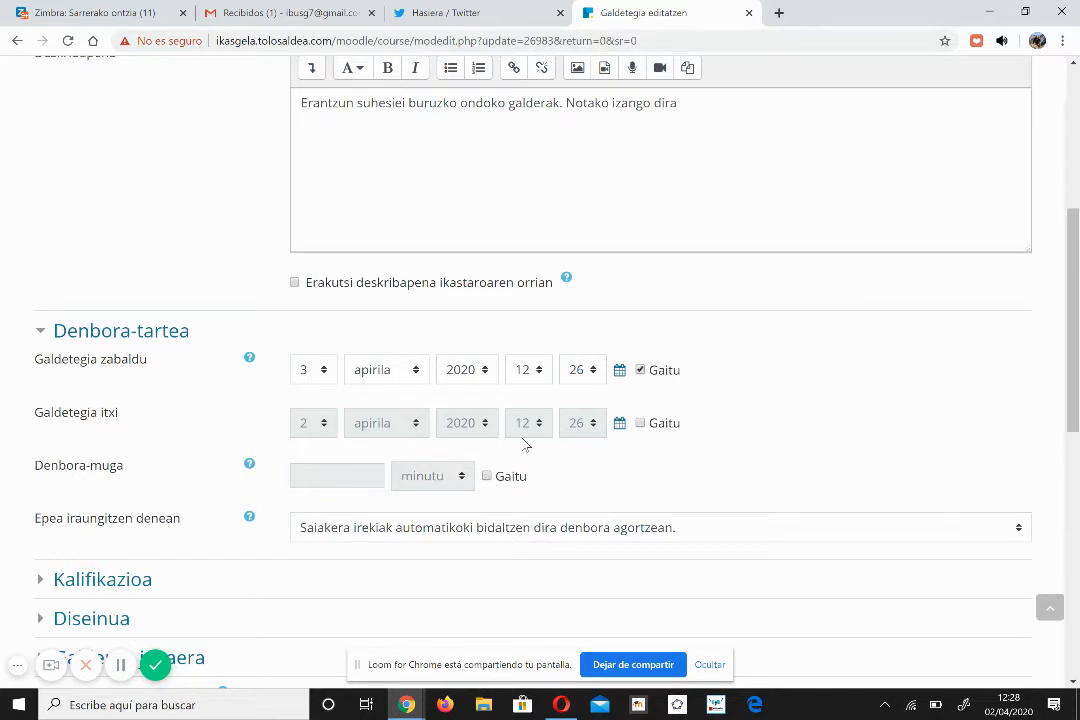
click(640, 369)
- Under Kalifikazioa, try unlimited attempts (Mugarik gabe) and review their grading methods, ending with 1 allowed attempt
scroll(690, 408, down, 3)
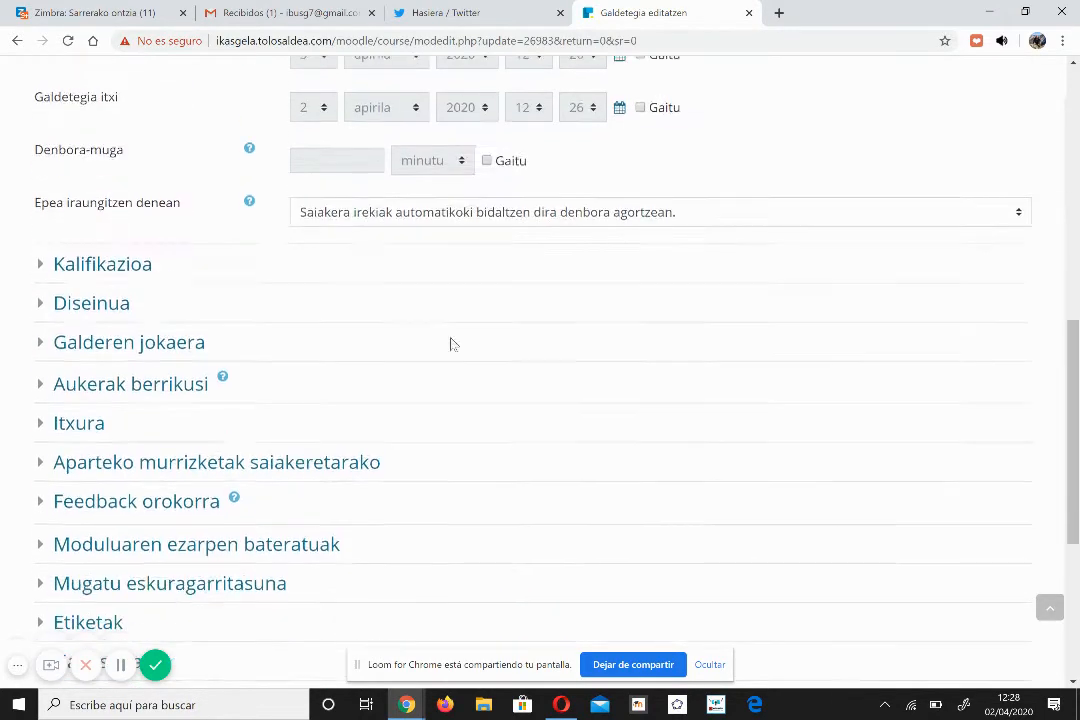
click(103, 264)
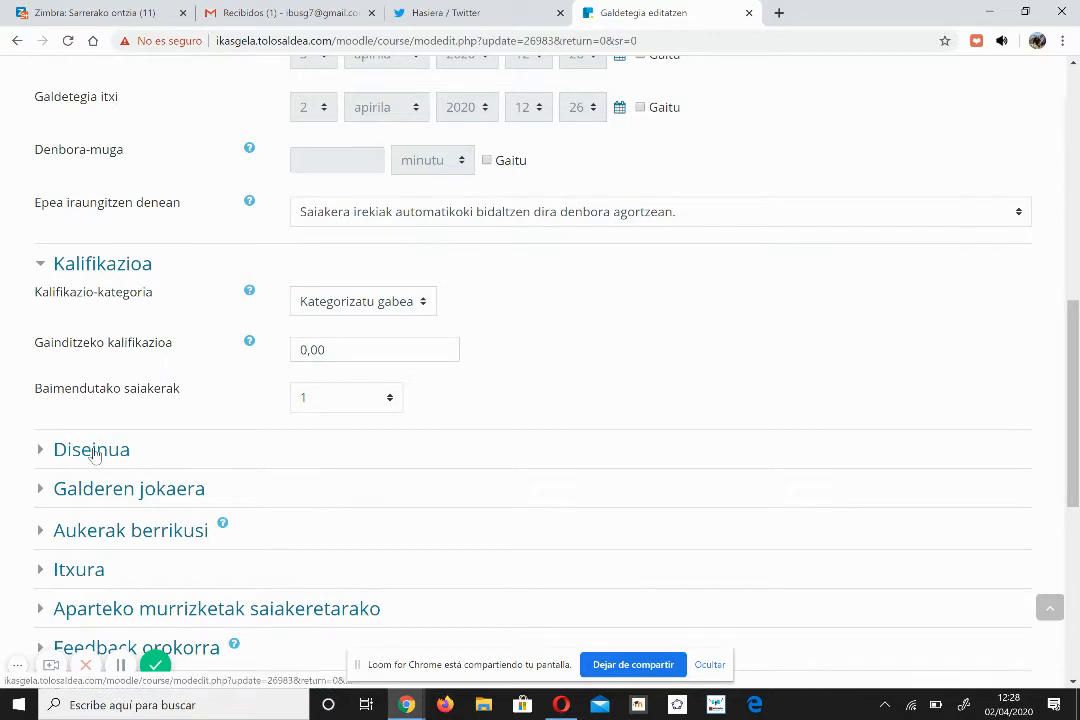
click(350, 401)
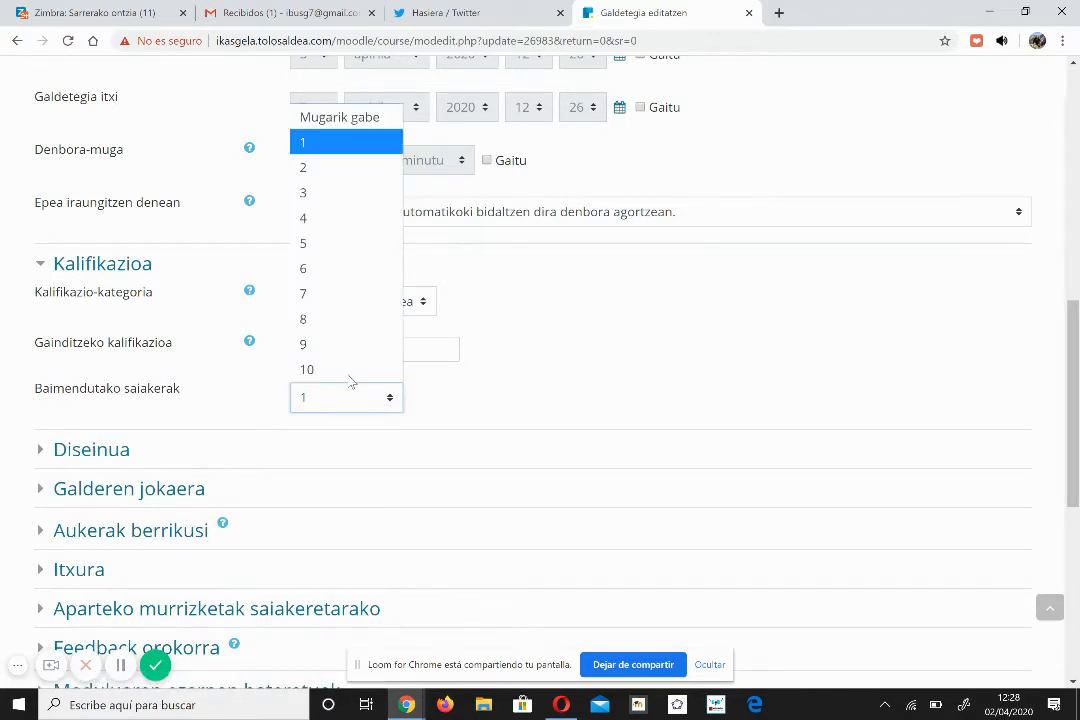
click(364, 117)
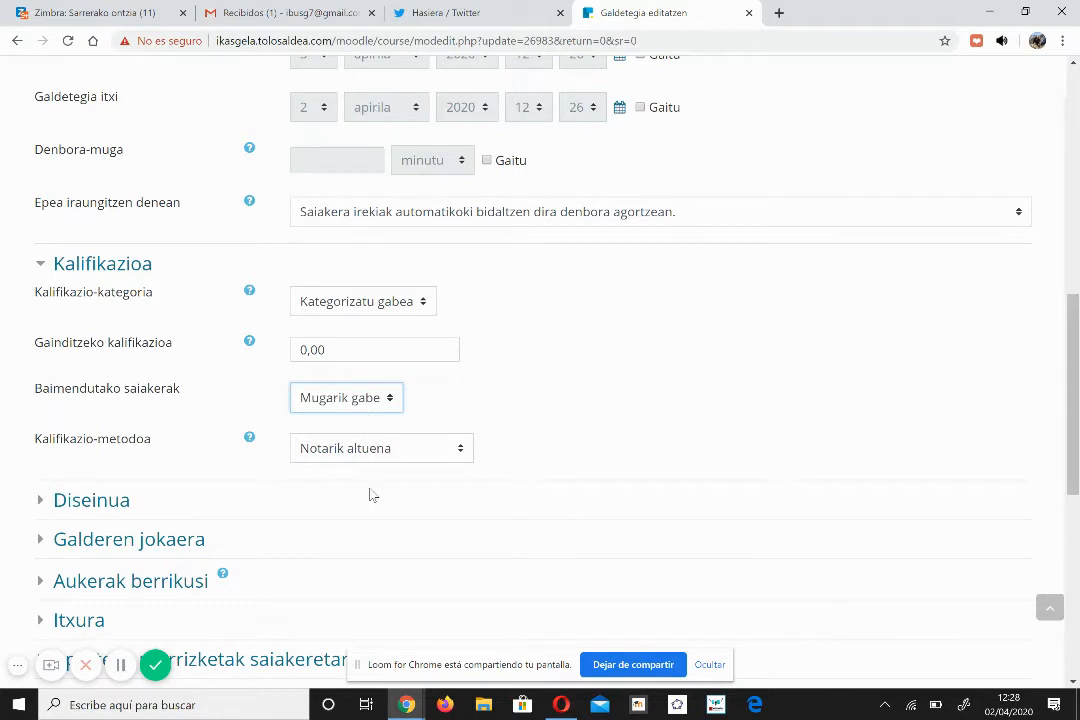
click(371, 451)
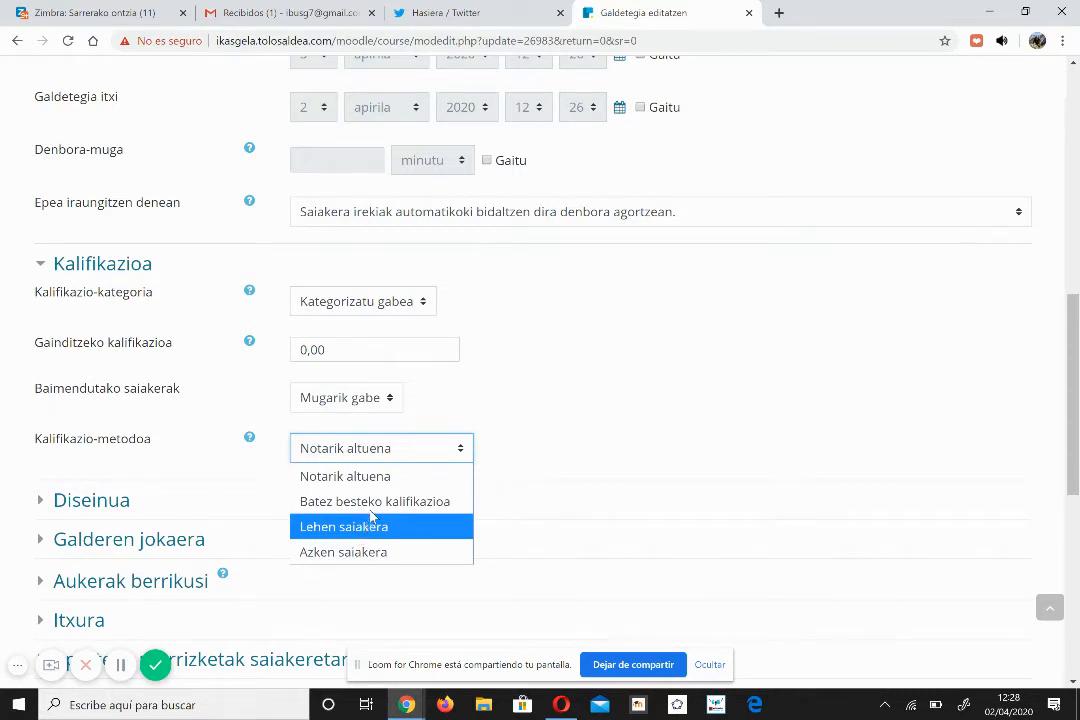
click(338, 399)
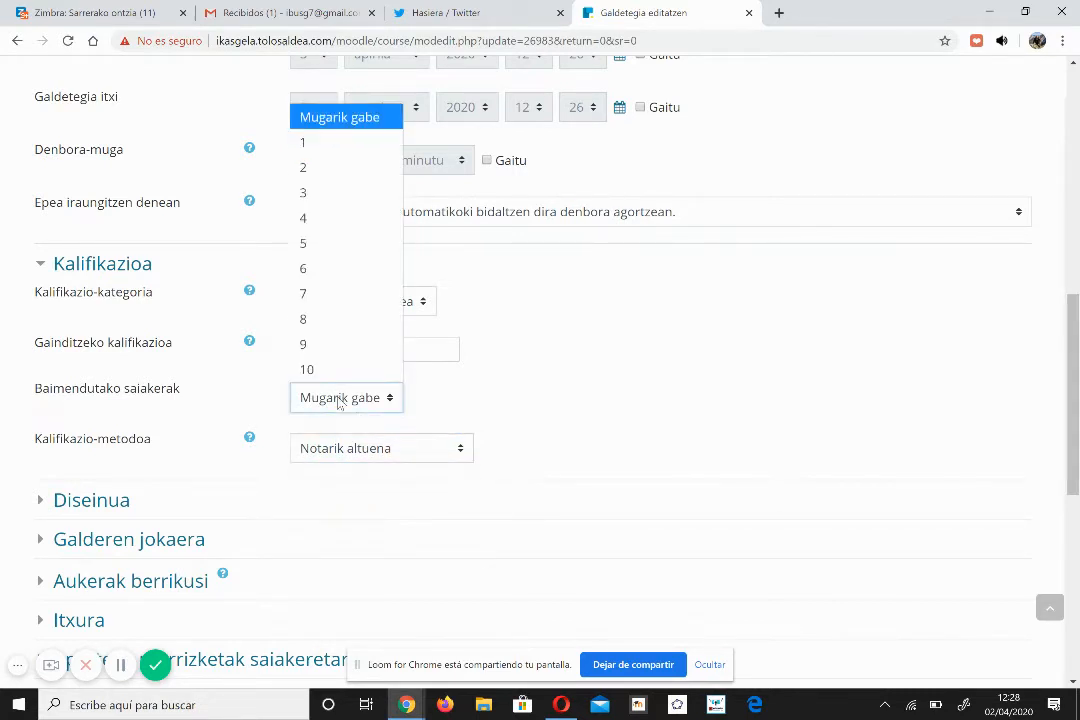
click(316, 148)
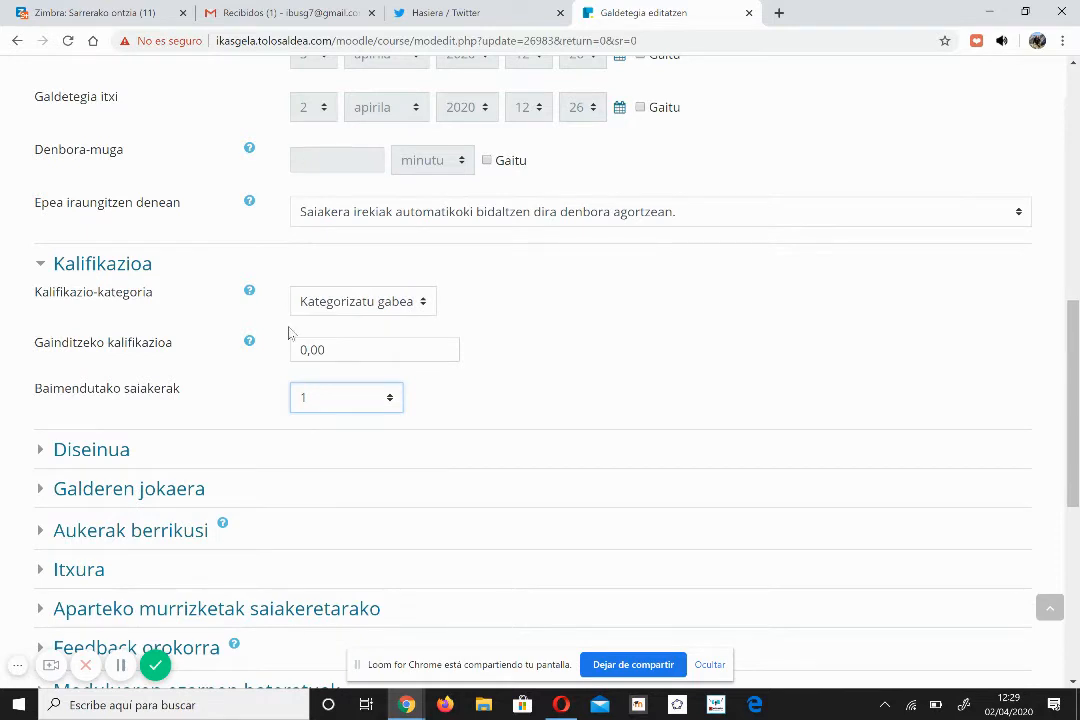
- Expand the Diseinua section and review the Orri berria options for how many questions go on each page
scroll(362, 419, down, 1)
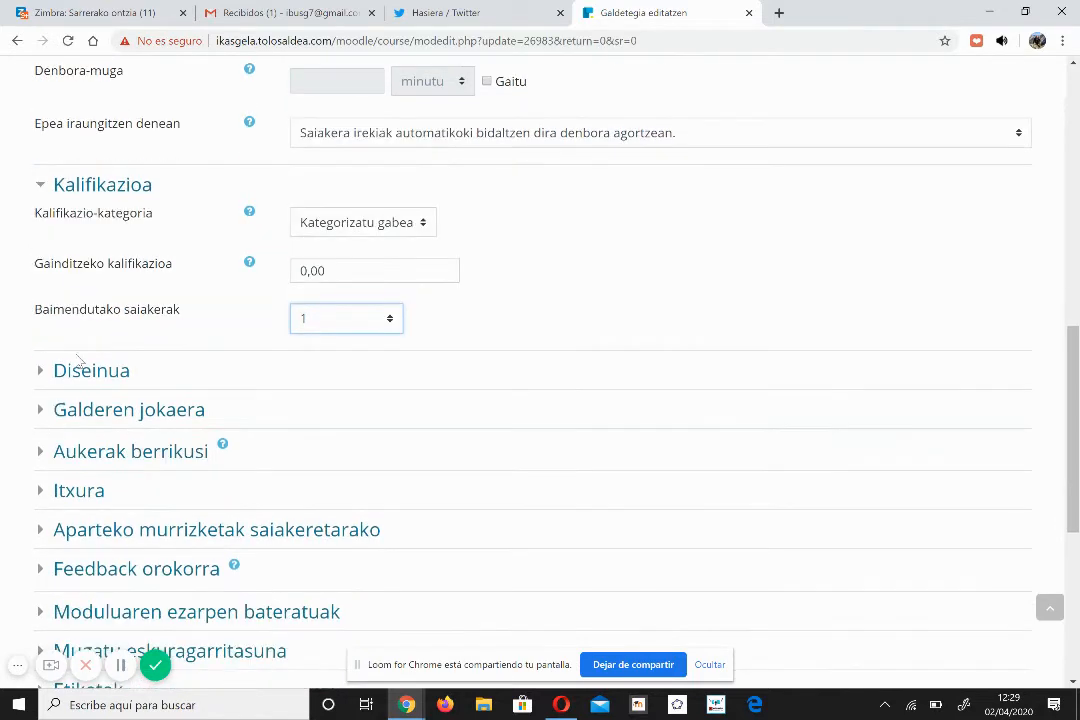
click(90, 378)
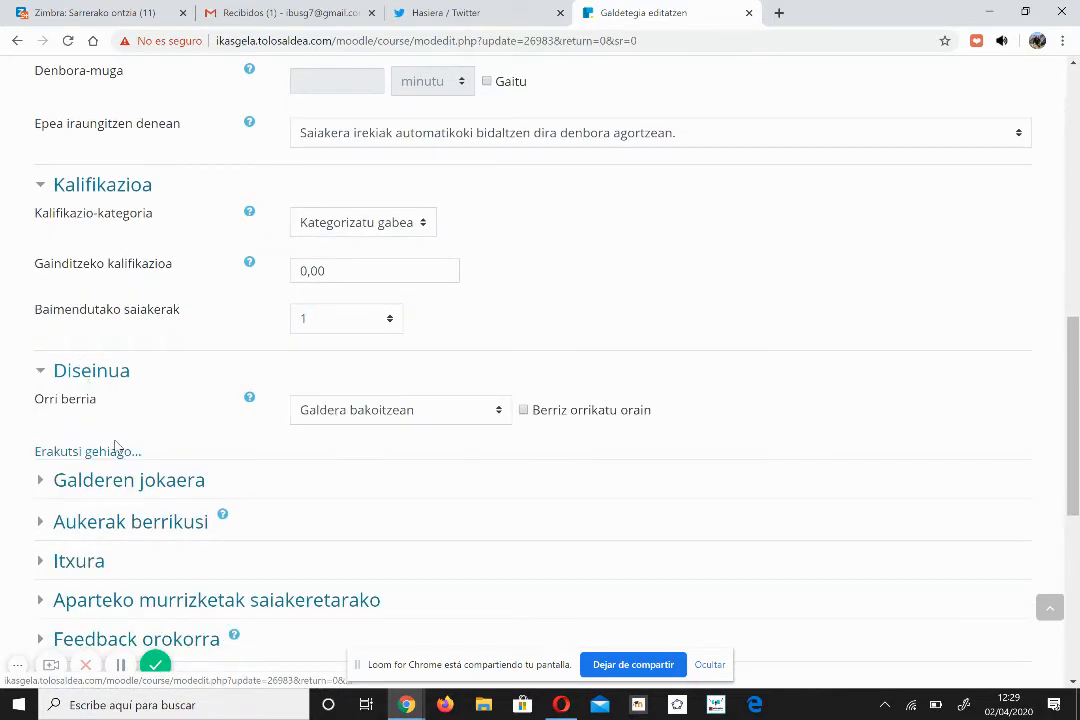
click(432, 419)
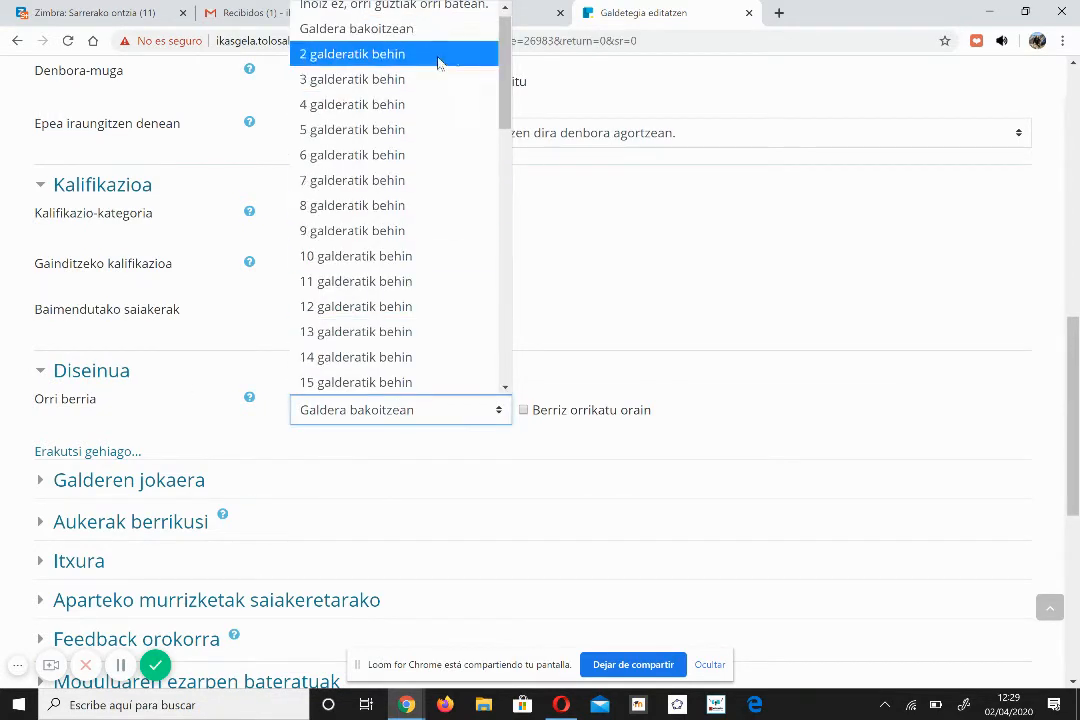
scroll(504, 45, up, 1)
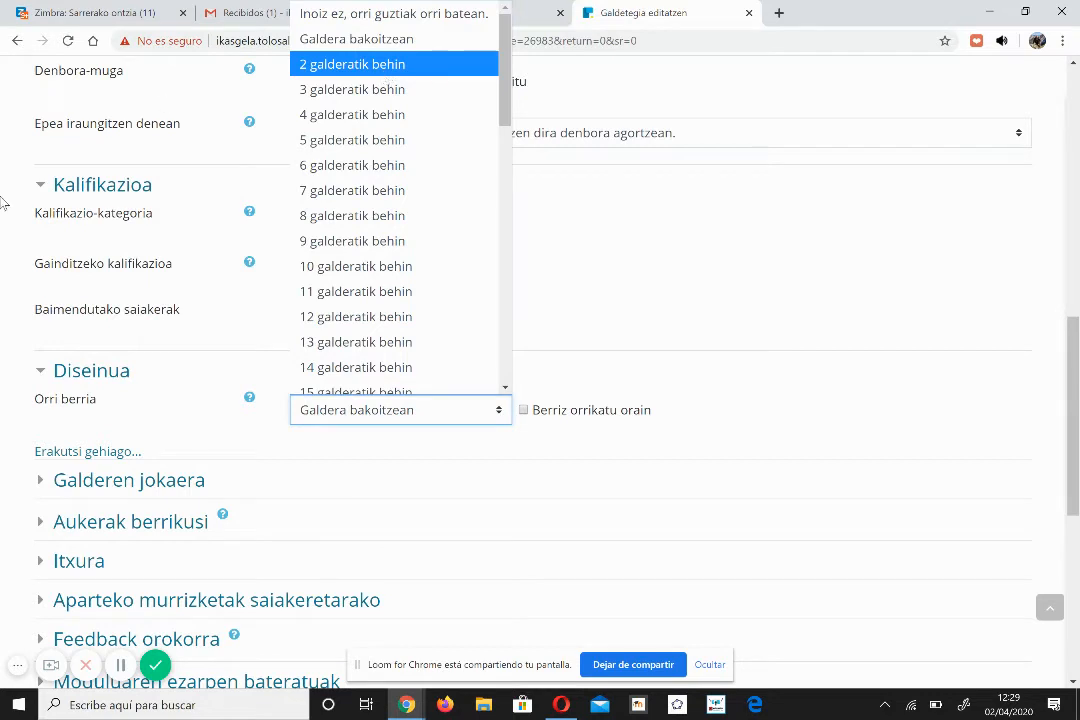
click(855, 255)
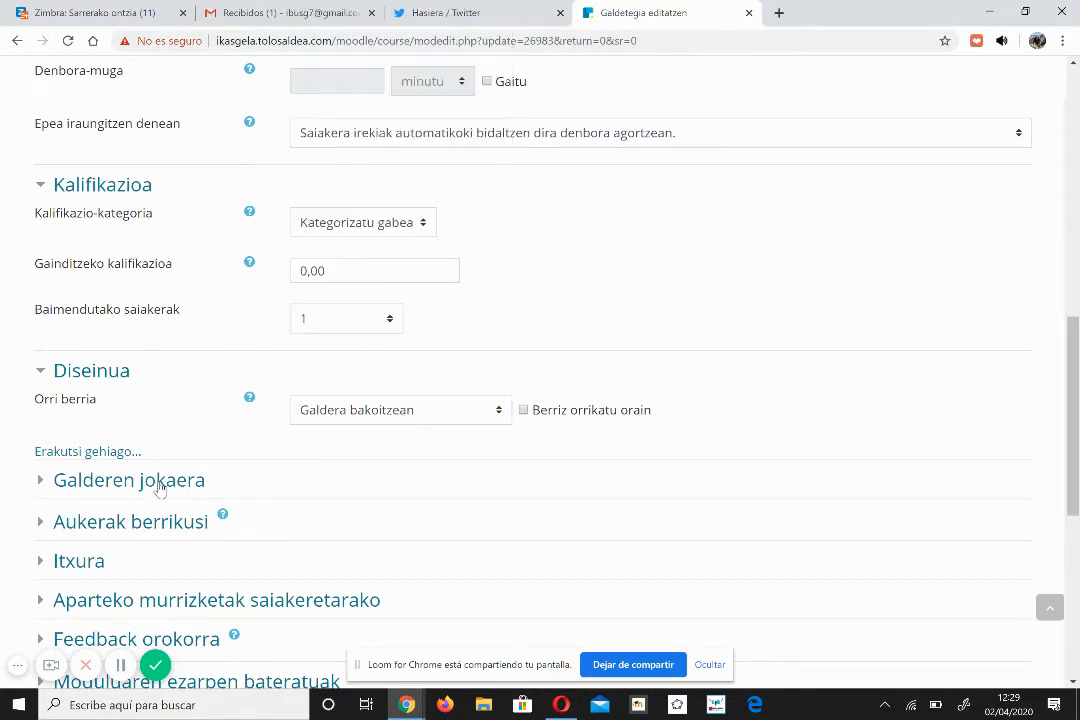
- Expand the Galderen jokaera, Aukerak berrikusi and Itxura sections to examine their question behaviour, review and appearance settings
click(160, 485)
scroll(598, 489, down, 3)
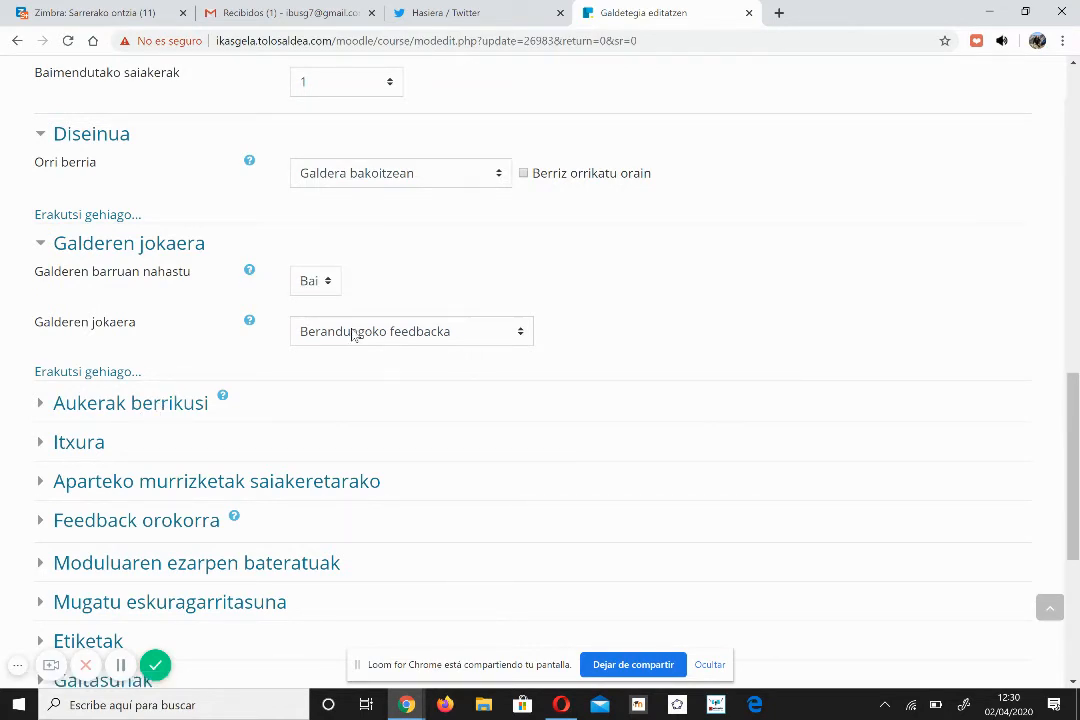
click(160, 407)
scroll(428, 406, down, 3)
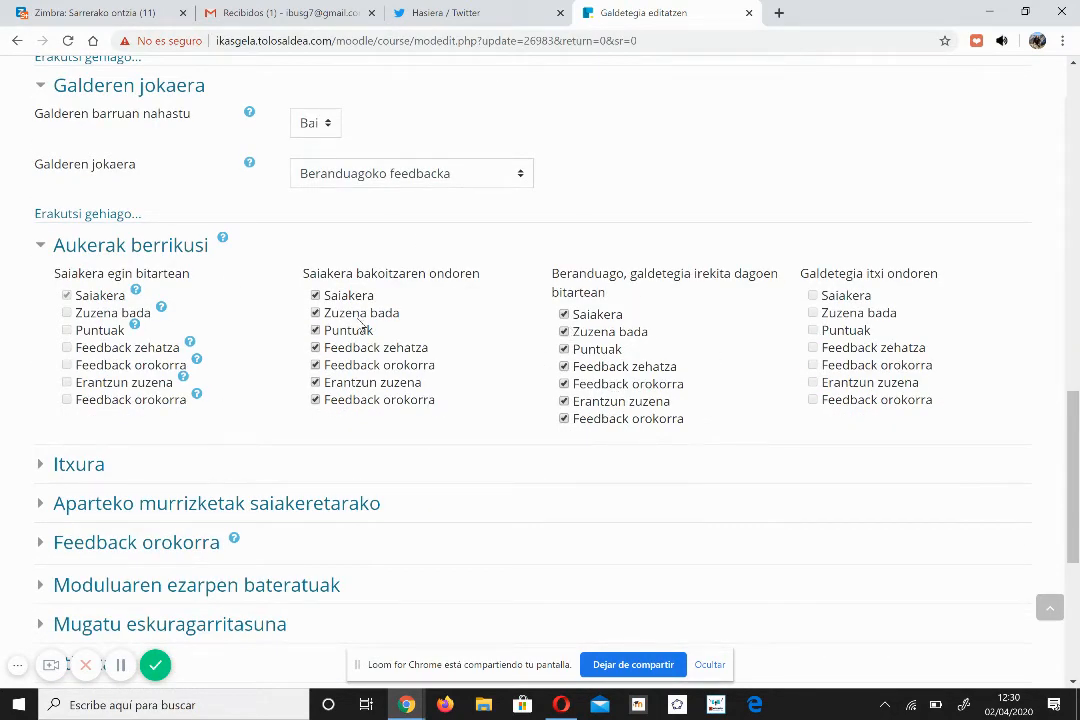
click(76, 464)
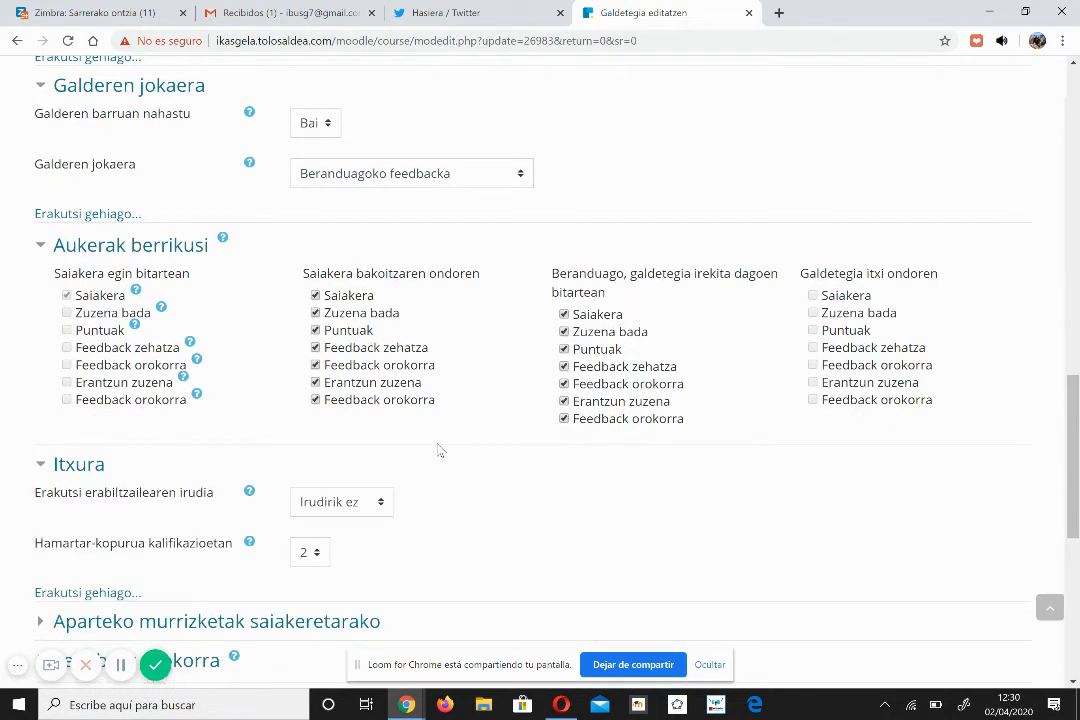
- Expand the Feedback orokorra section and add 3 more feedback fields to it
scroll(436, 449, down, 4)
click(141, 428)
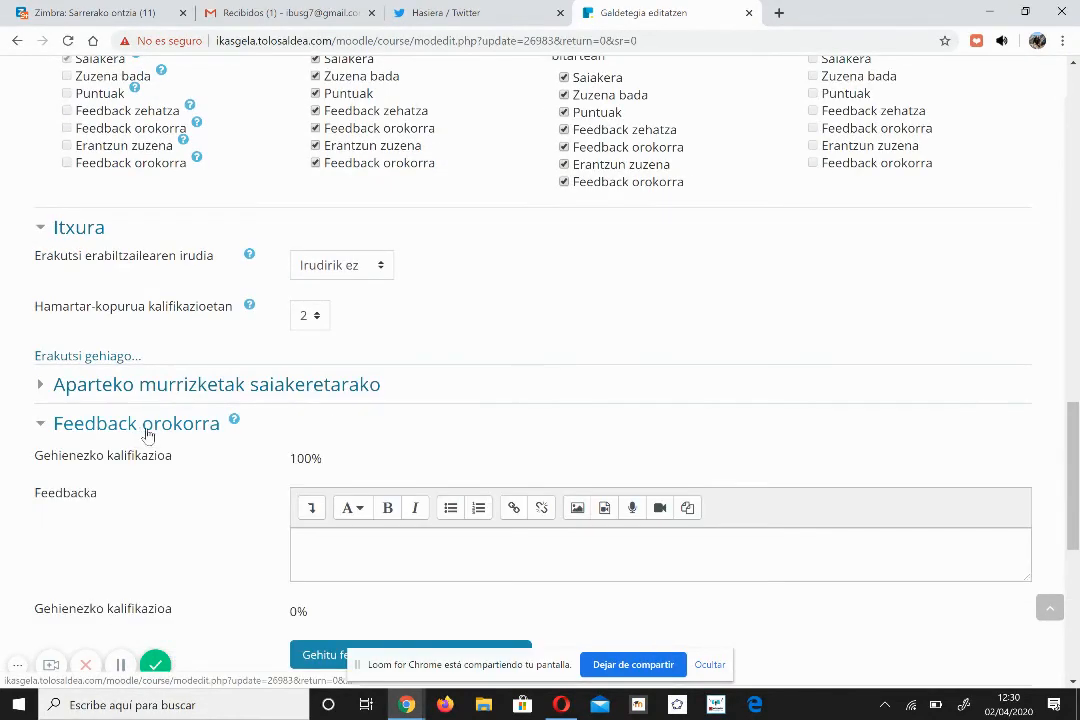
scroll(300, 420, down, 3)
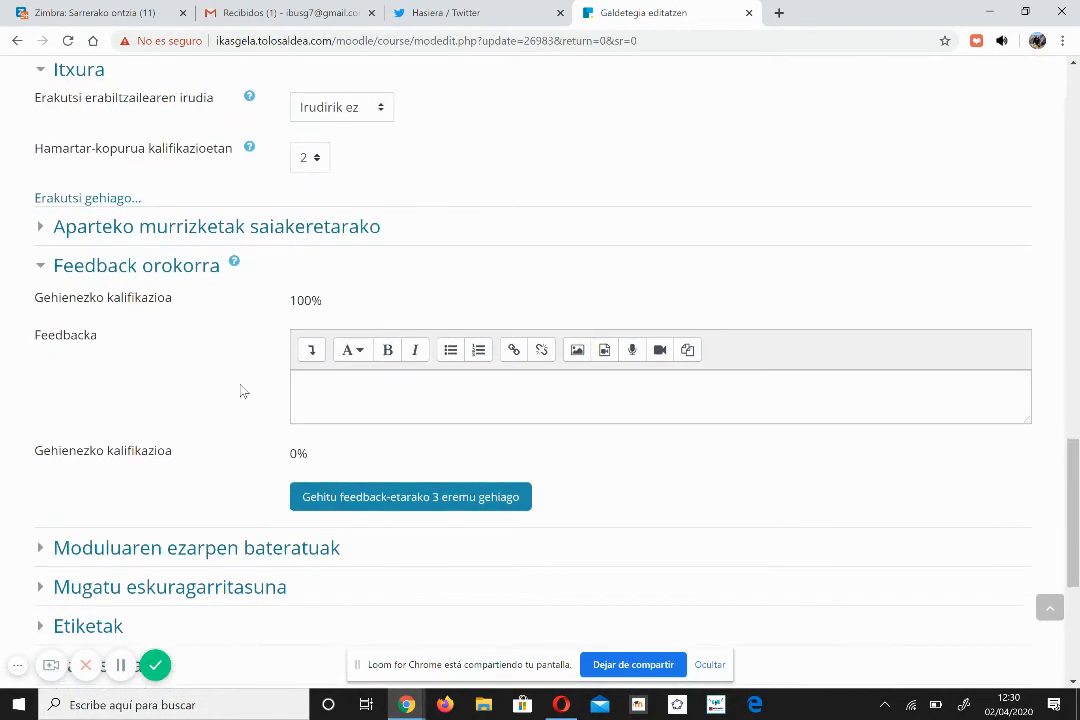
click(357, 394)
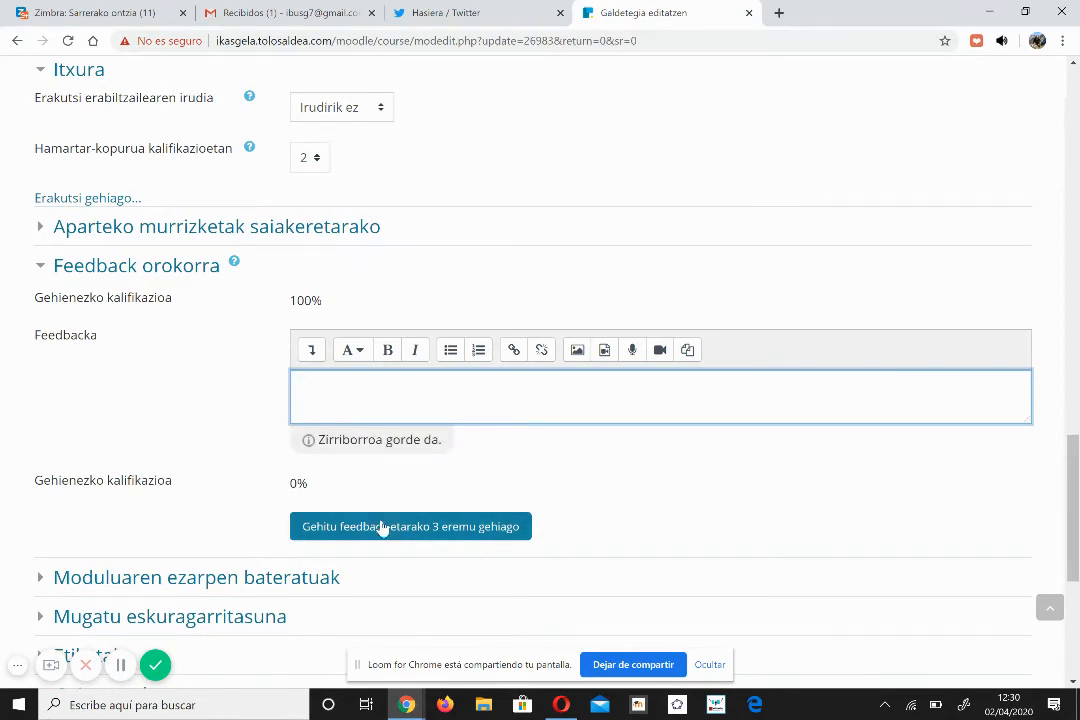
click(389, 527)
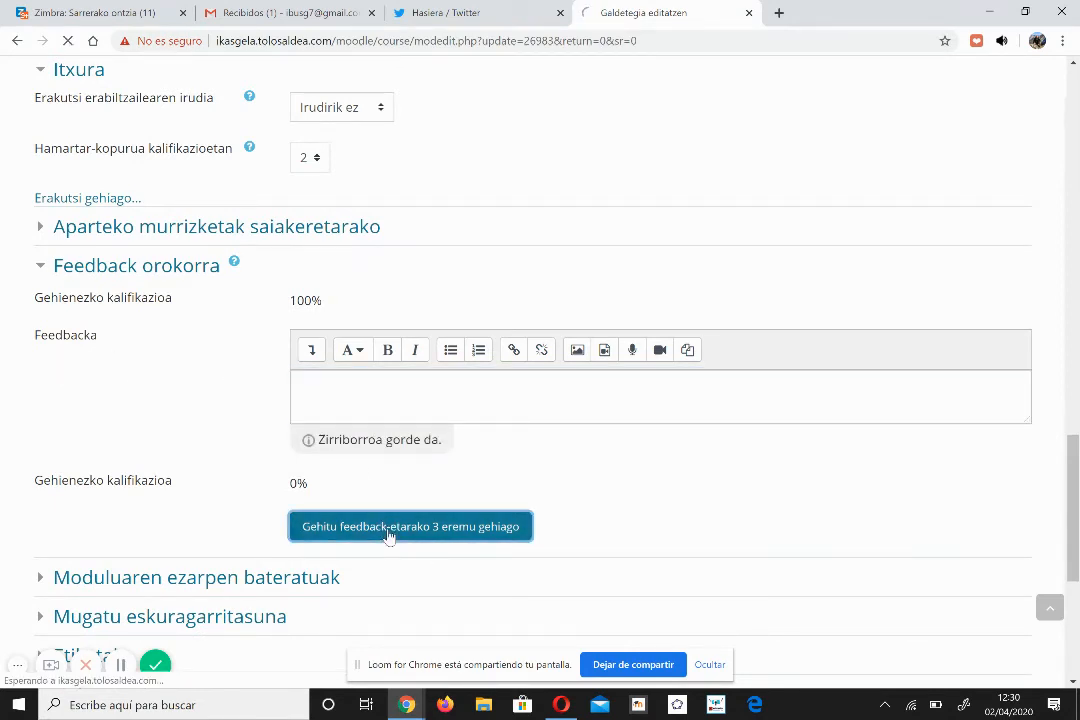
scroll(415, 512, down, 15)
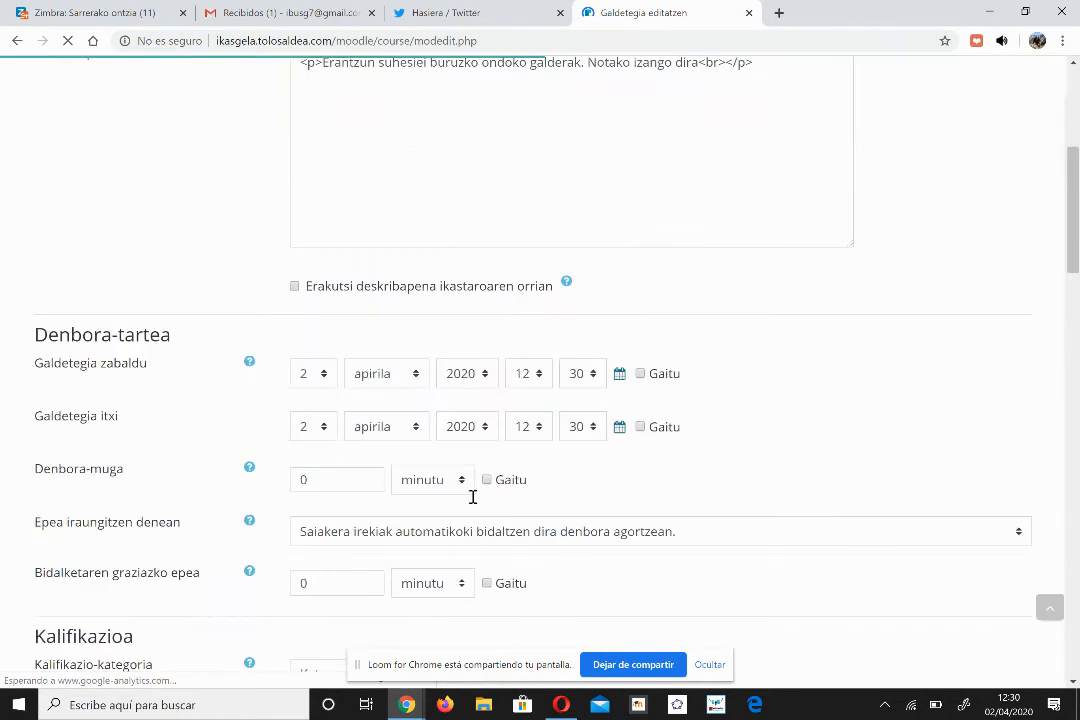
scroll(476, 505, down, 6)
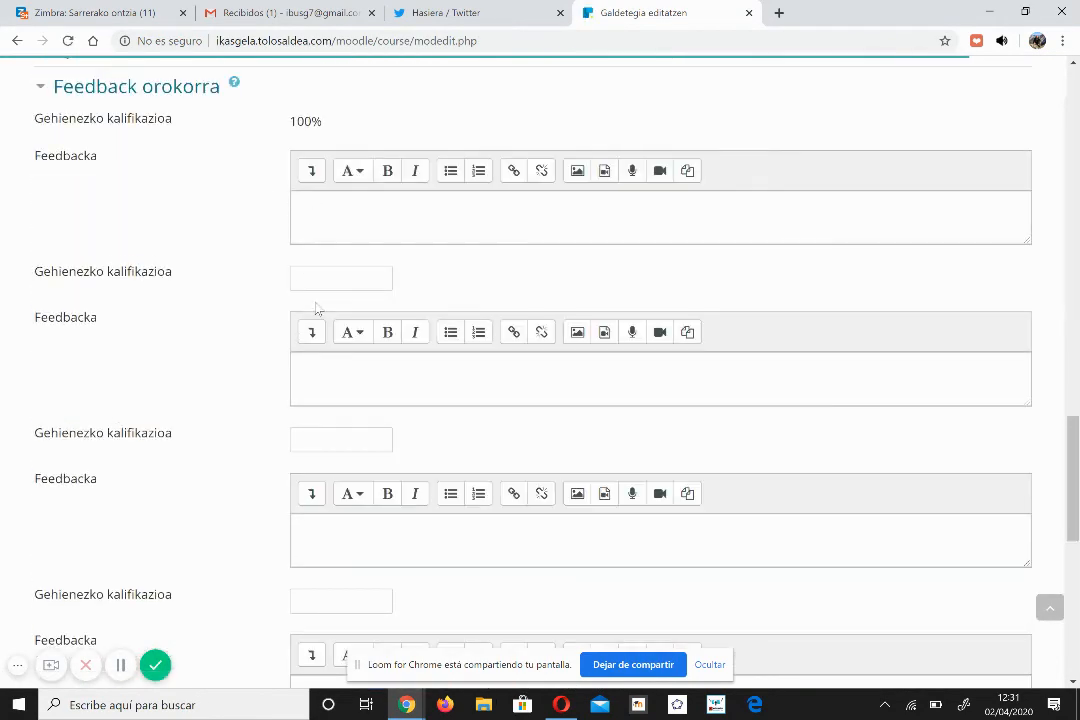
- Set the first two editable grade boundaries in Feedback orokorra to 70% and 50%
click(314, 285)
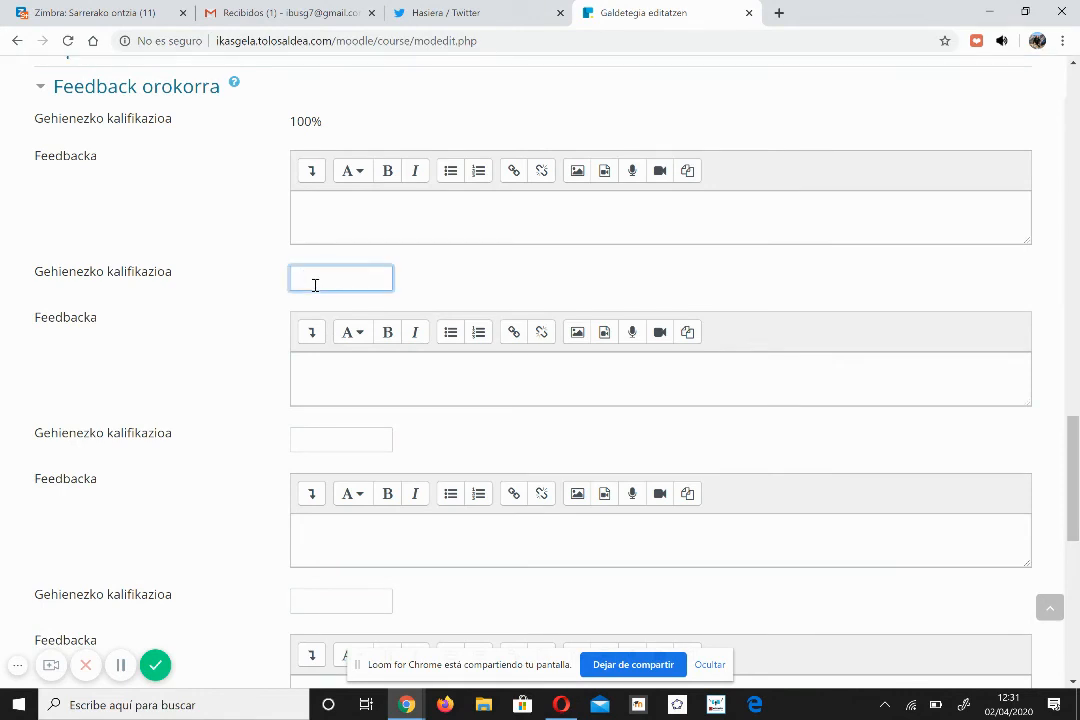
text(70%)
click(330, 439)
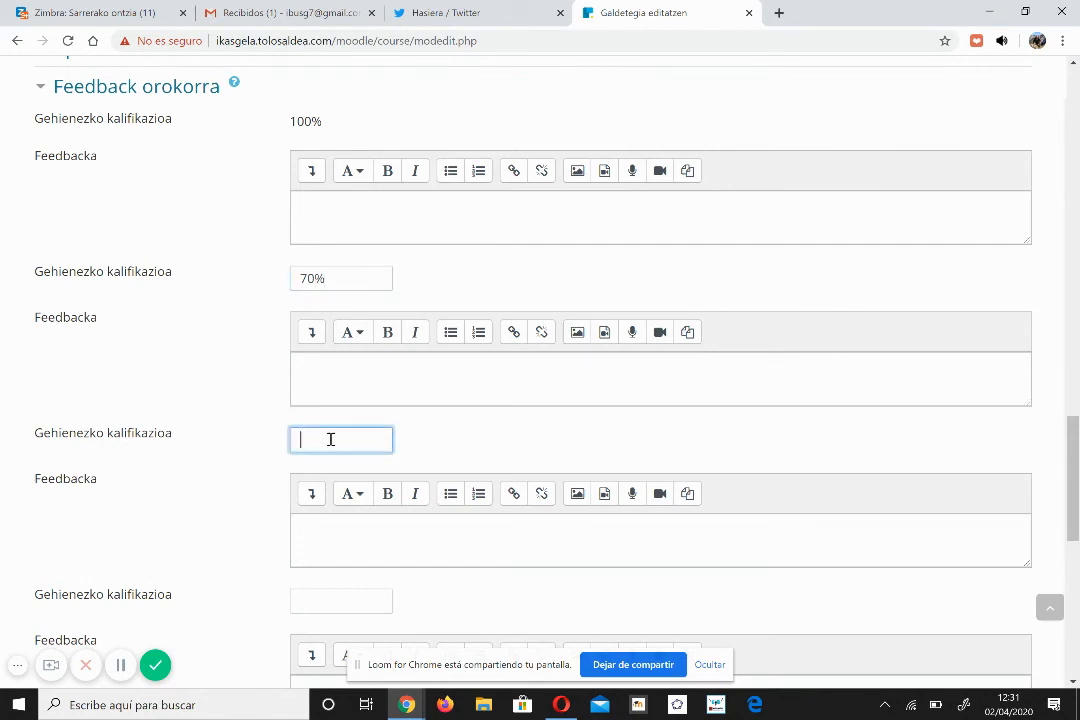
text(%0%)
click(311, 439)
key(BackSpace)
- Enter "zorionak" as the feedback for the grade band between 100% and 70%
scroll(330, 415, up, 2)
click(326, 375)
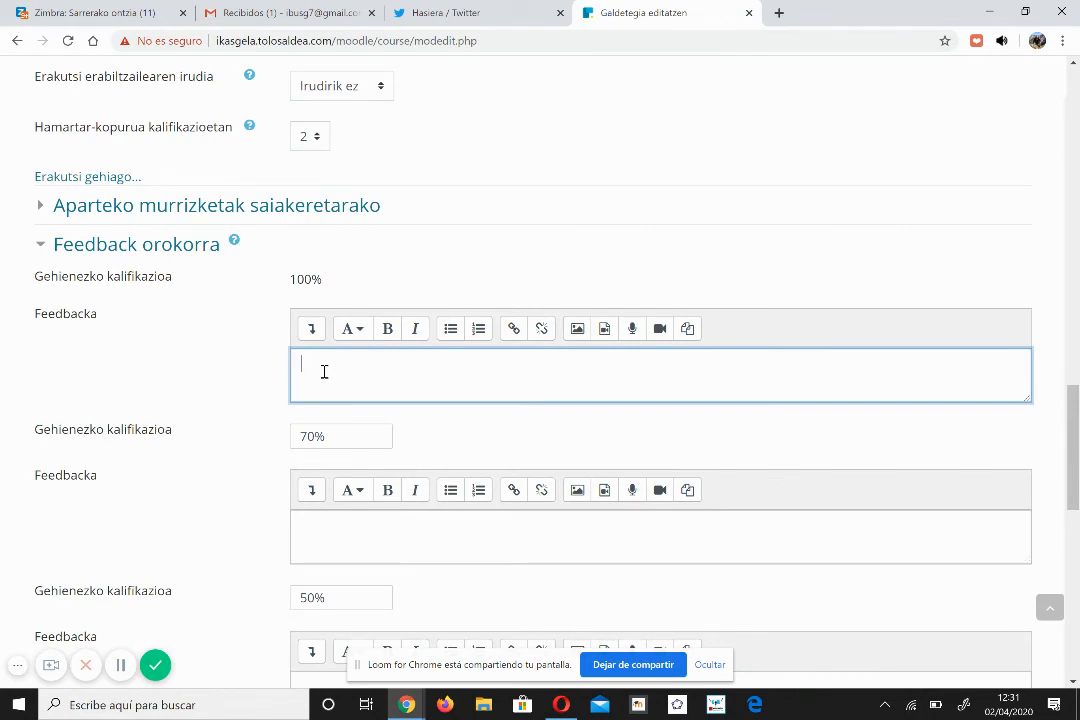
text(zorionak)
- Examine the feedback fields for the lower grade bands and the remaining collapsed sections down to the form's end
click(327, 527)
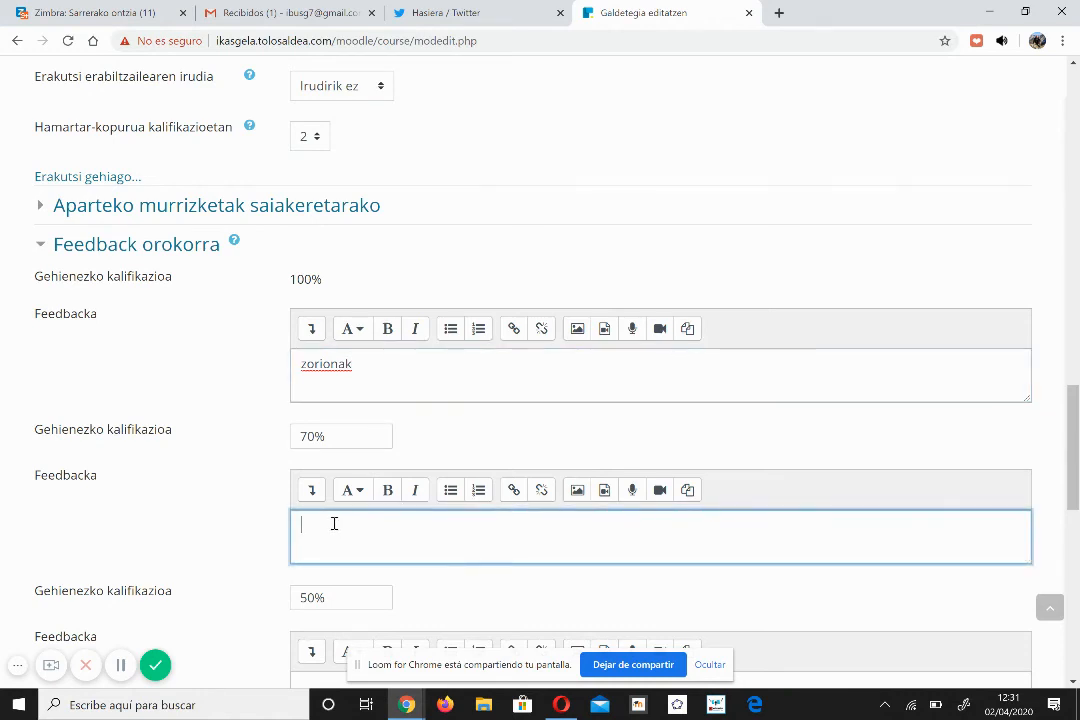
scroll(314, 480, down, 1)
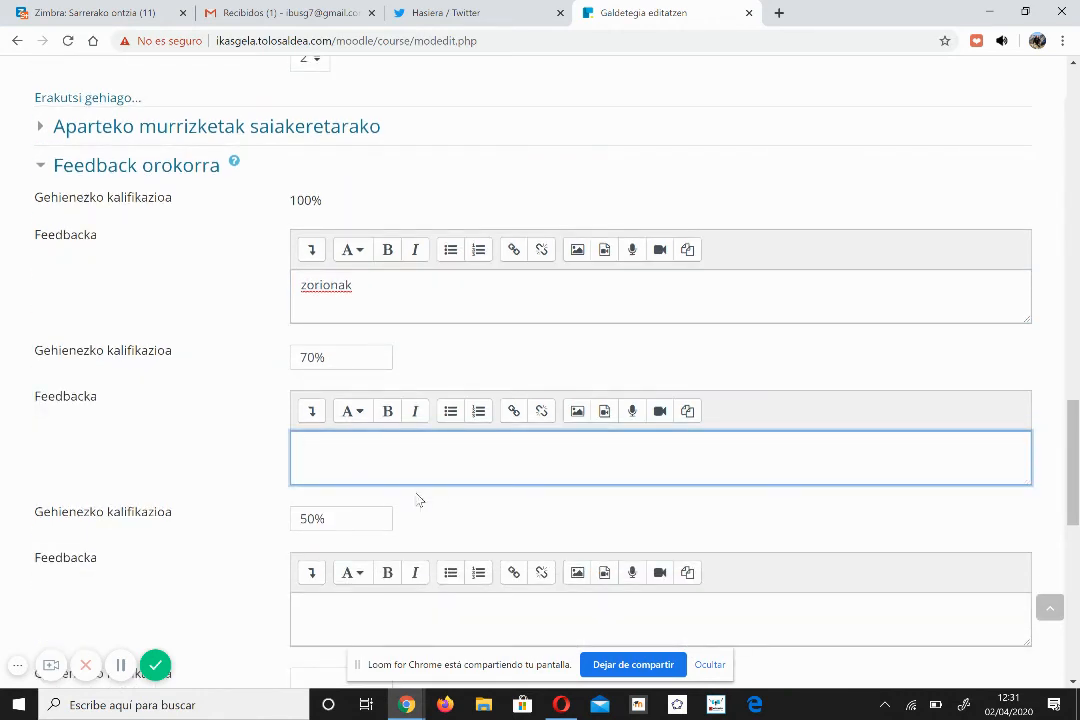
scroll(331, 397, down, 3)
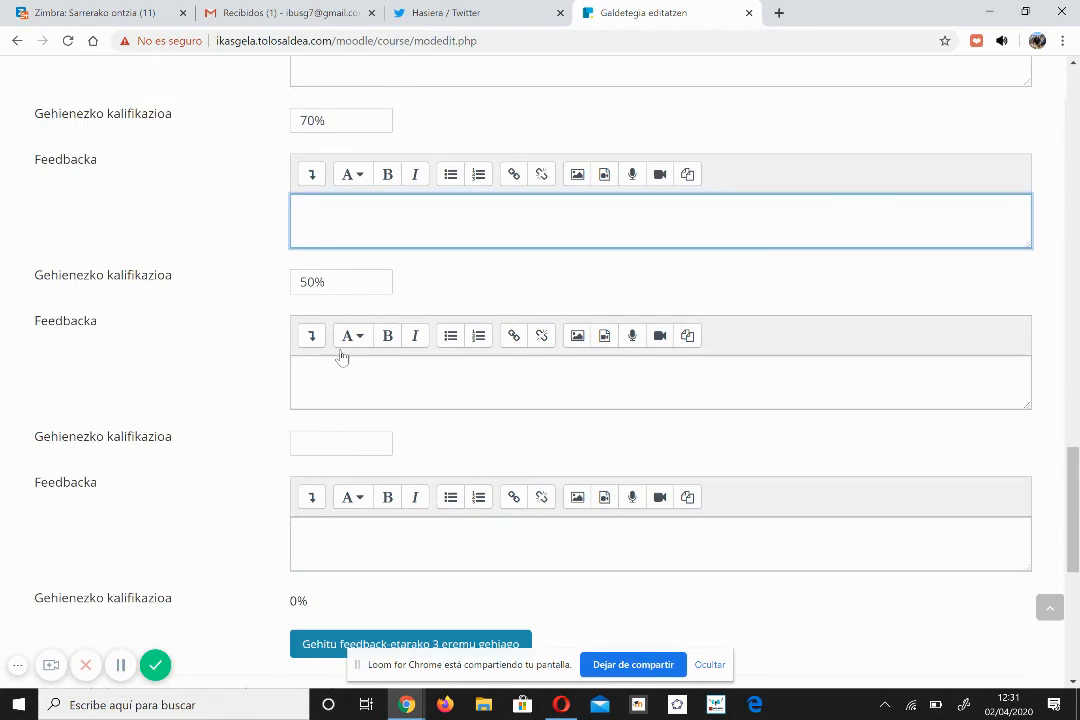
click(332, 373)
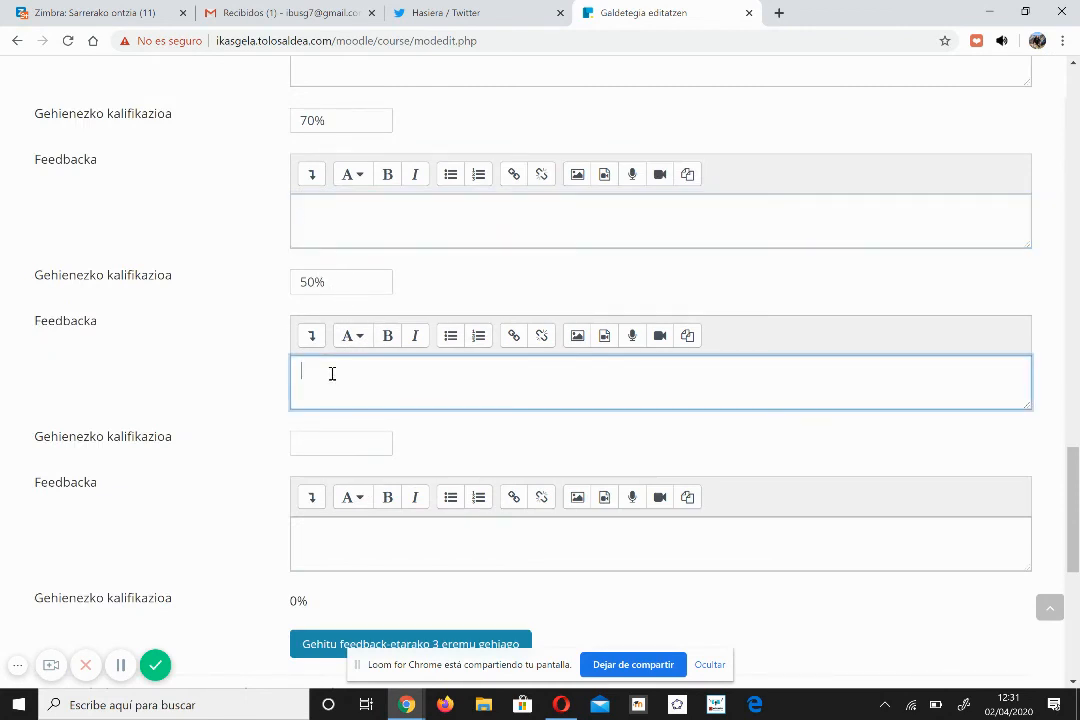
scroll(332, 373, down, 2)
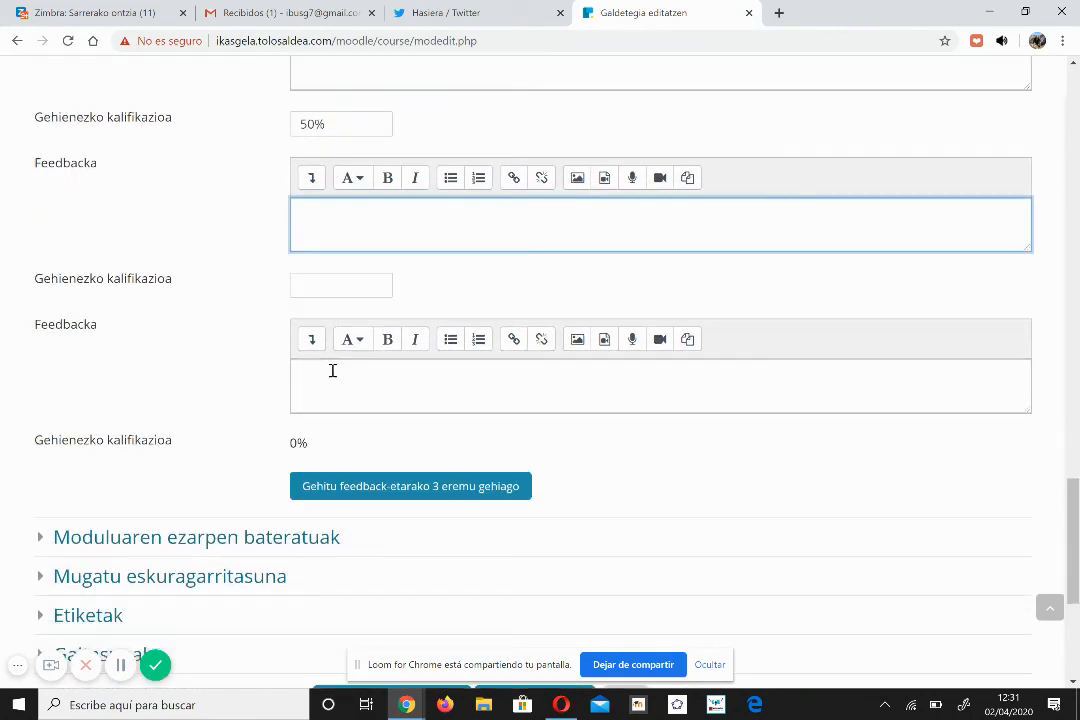
scroll(332, 371, down, 3)
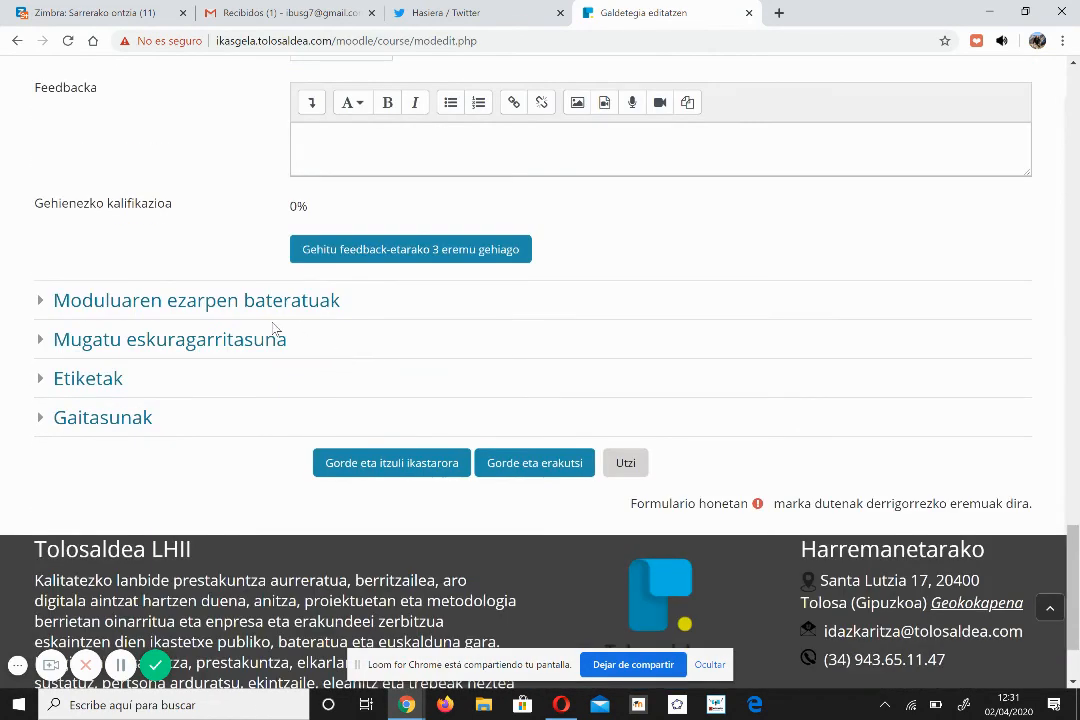
scroll(622, 340, up, 7)
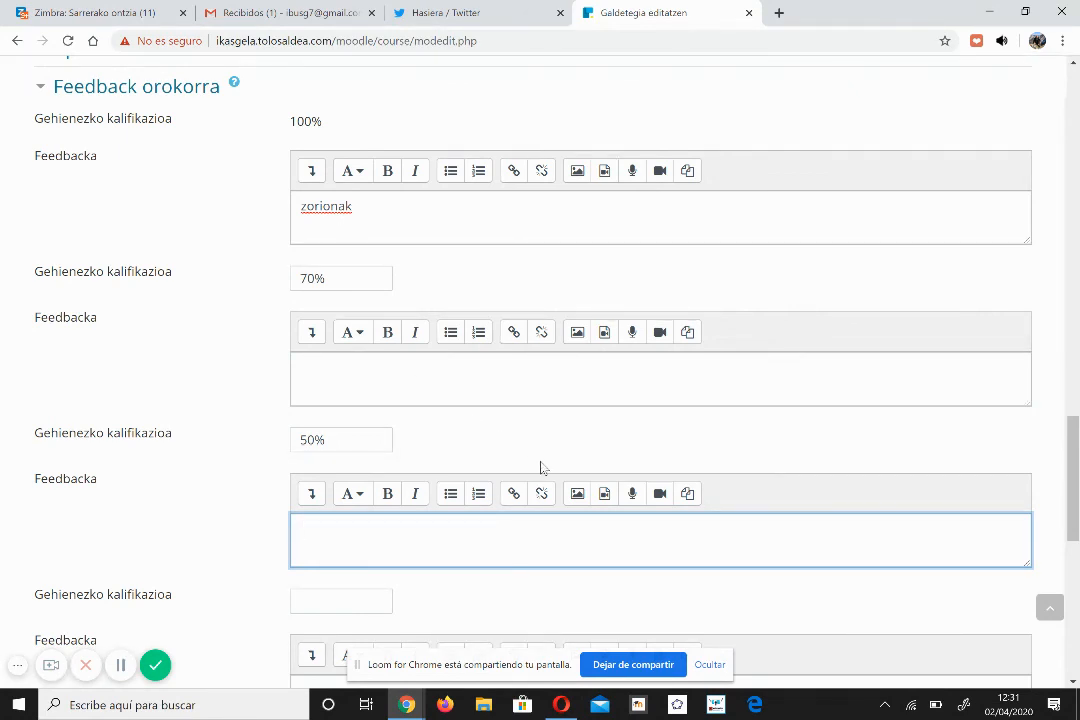
- Save the quiz settings, return to the course and find the quizzes in section 3, Internet ikastetxean
scroll(540, 468, down, 3)
scroll(540, 468, down, 3)
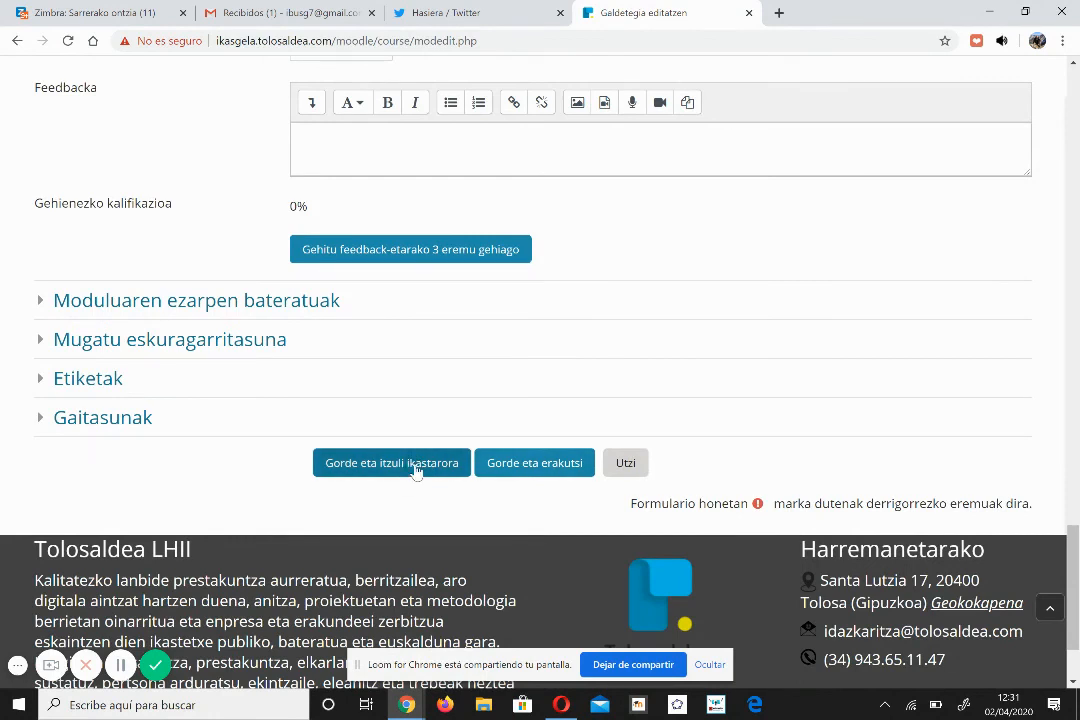
click(417, 472)
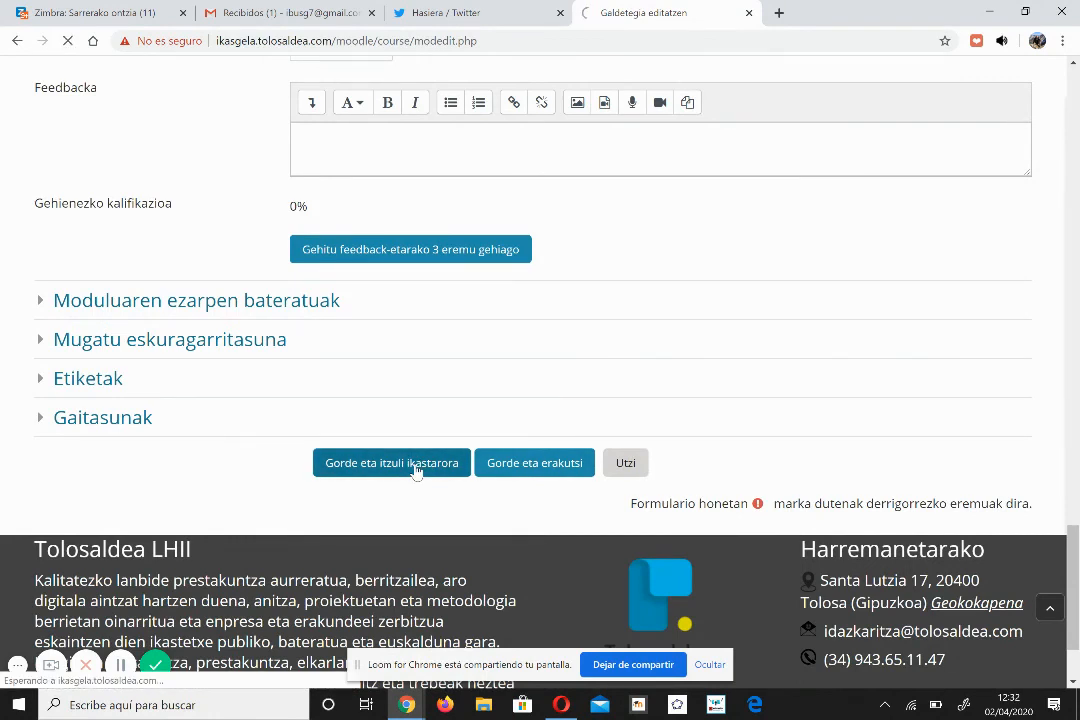
scroll(395, 485, down, 7)
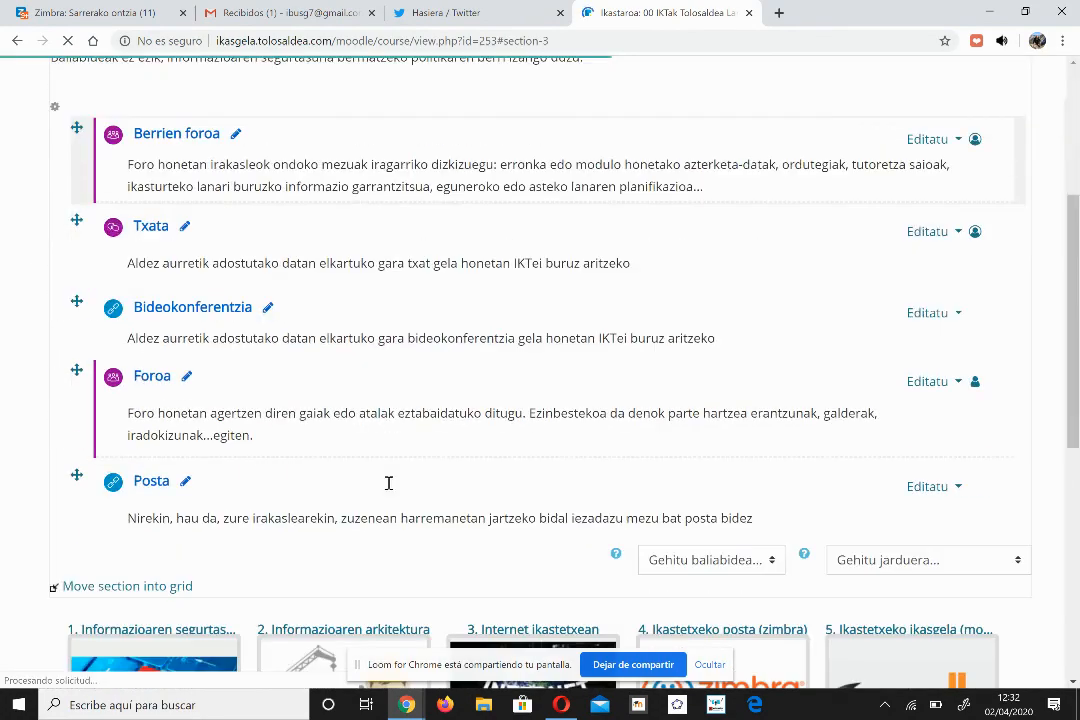
scroll(395, 490, down, 10)
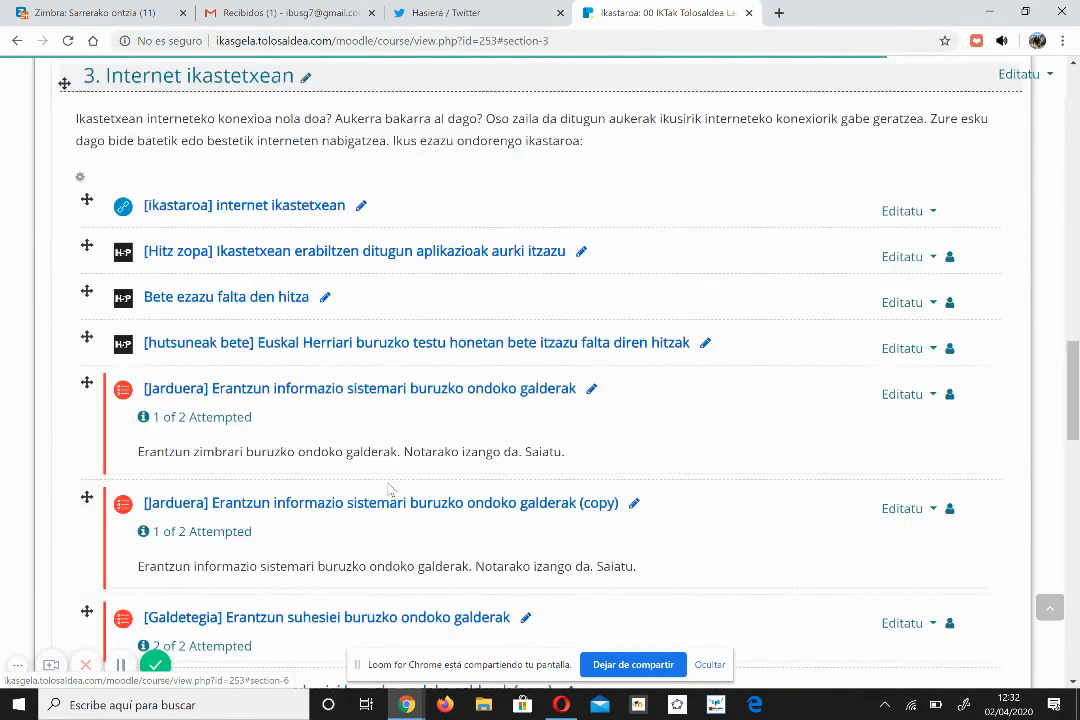